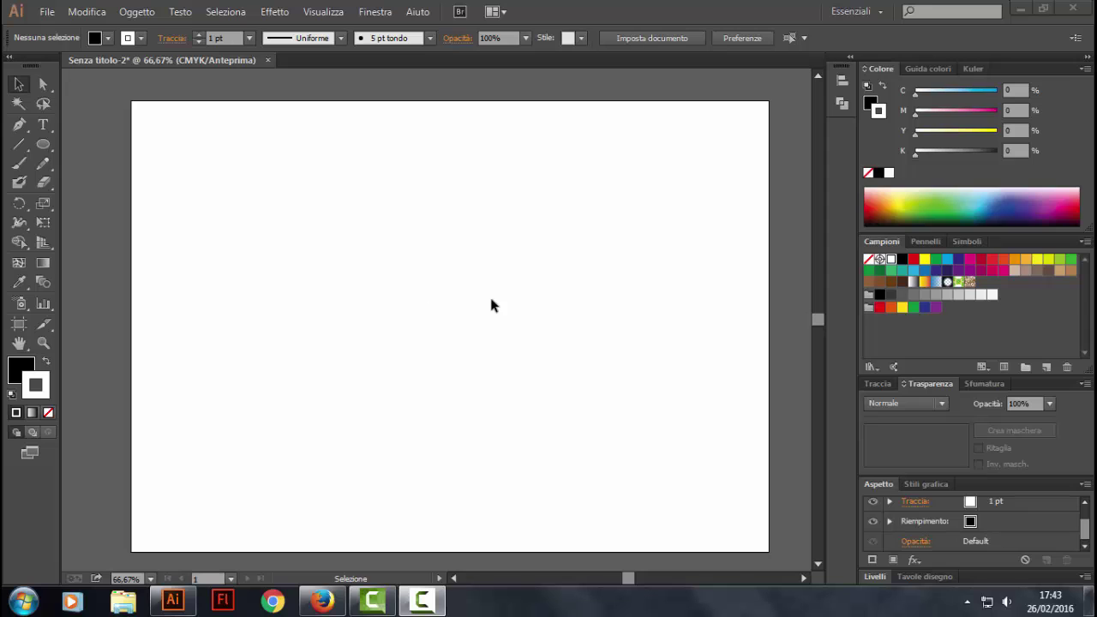
Draw a circle with no fill and a black stroke using the Ellipse tool
{"action": "left_click", "coordinate": [46, 365]}
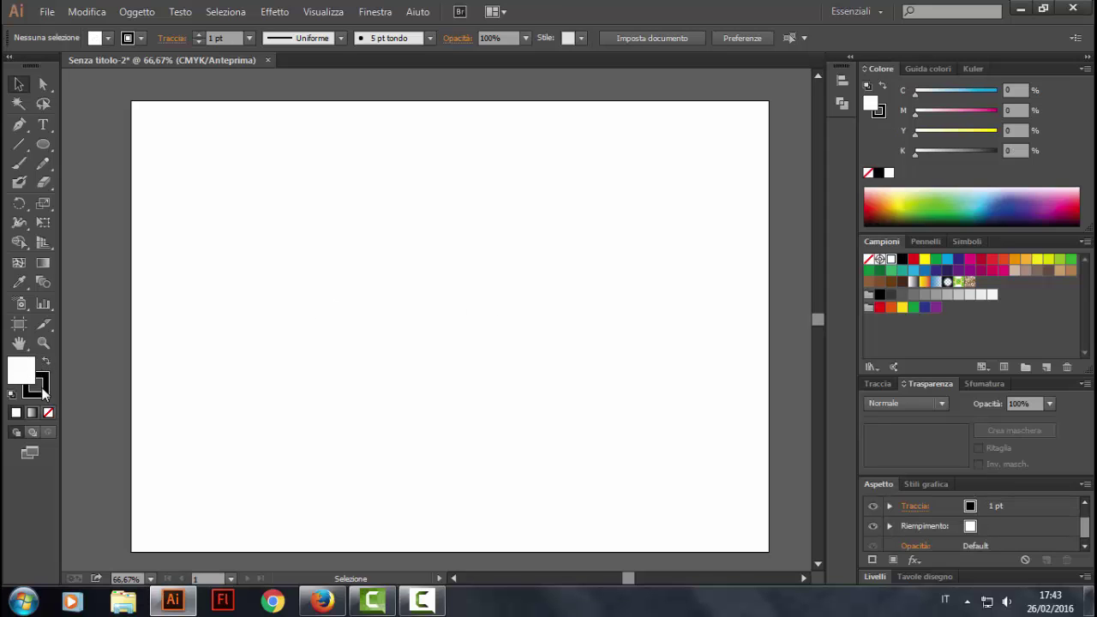
{"action": "left_click", "coordinate": [49, 413]}
{"action": "left_click_drag", "start_coordinate": [45, 144], "coordinate": [103, 182]}
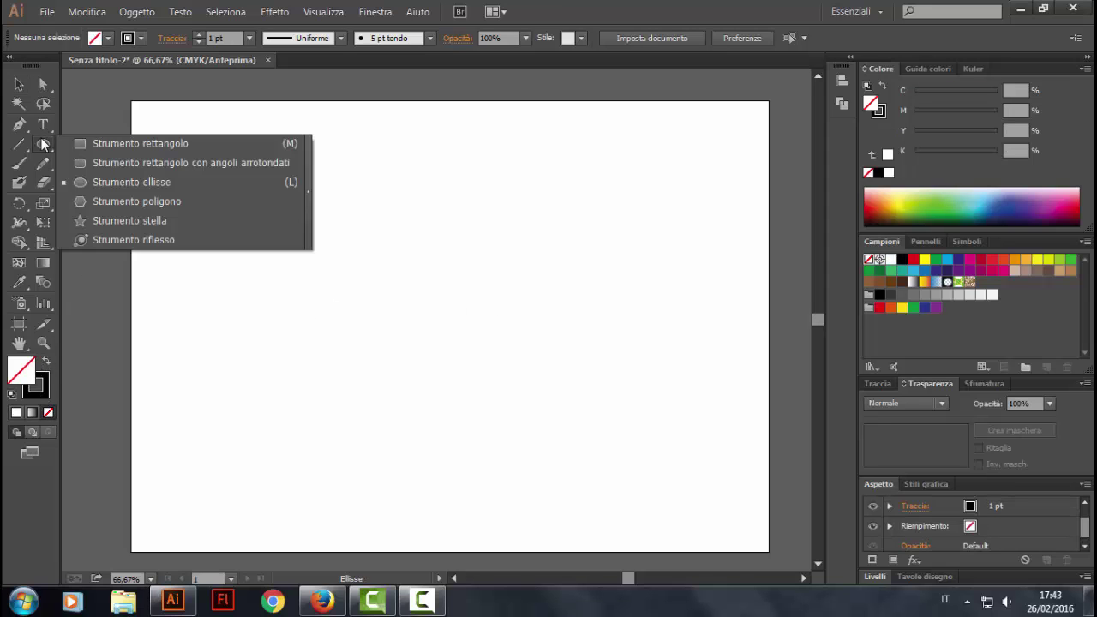
{"action": "left_click_drag", "start_coordinate": [204, 180], "coordinate": [403, 363]}
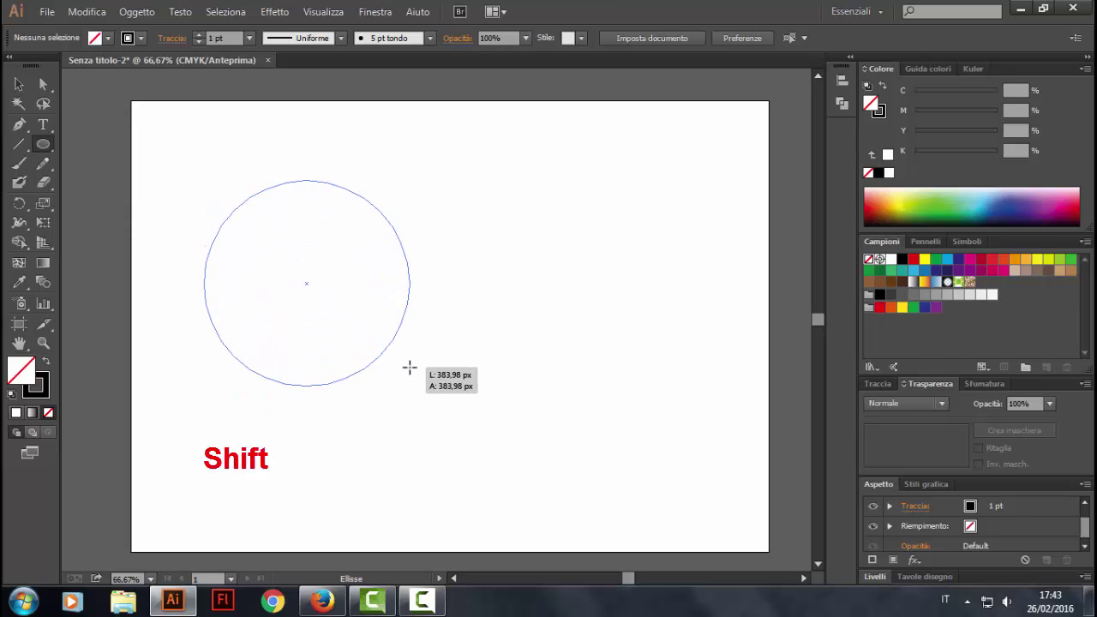
{"action": "left_click_drag", "start_coordinate": [403, 363], "coordinate": [478, 421]}
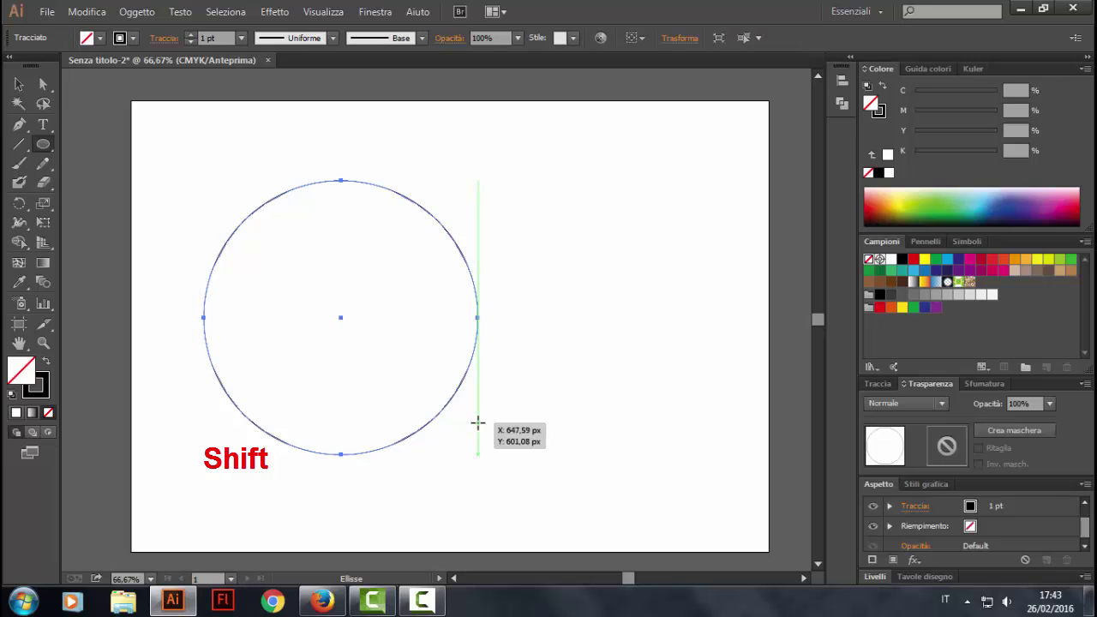
{"action": "scroll", "coordinate": [372, 360], "scroll_direction": "down", "scroll_amount": 1}
{"action": "left_click", "coordinate": [24, 82]}
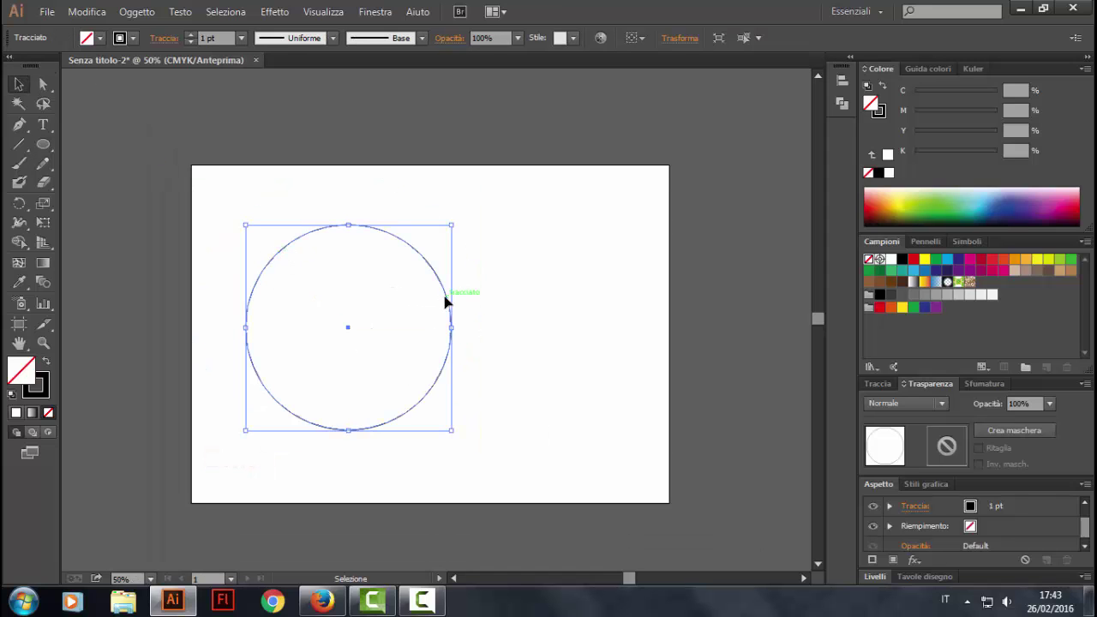
Move the circle left, duplicate it, and narrow the copy into an upright ellipse
{"action": "mouse_move", "coordinate": [445, 302]}
{"action": "left_mouse_down"}
{"action": "mouse_move", "coordinate": [216, 300]}
{"action": "mouse_move", "coordinate": [676, 309]}
{"action": "mouse_move", "coordinate": [639, 333]}
{"action": "mouse_move", "coordinate": [624, 332]}
{"action": "mouse_move", "coordinate": [739, 286]}
{"action": "left_mouse_up"}
{"action": "left_click", "coordinate": [444, 405]}
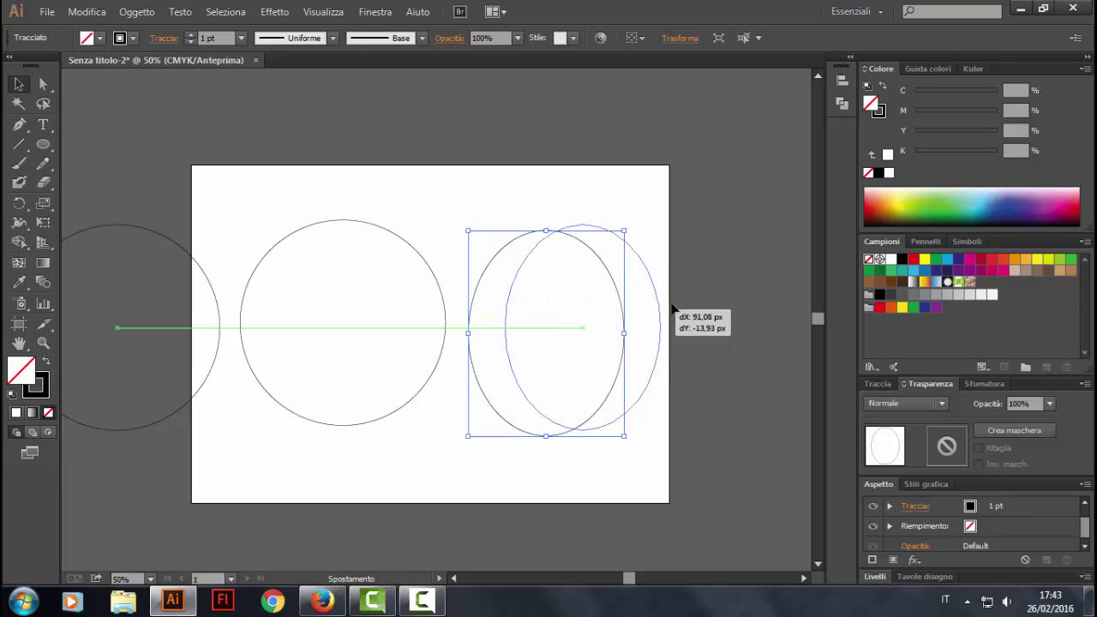
{"action": "mouse_move", "coordinate": [445, 339]}
{"action": "left_mouse_down"}
{"action": "mouse_move", "coordinate": [545, 336]}
{"action": "mouse_move", "coordinate": [431, 322]}
{"action": "mouse_move", "coordinate": [533, 300]}
{"action": "left_mouse_up"}
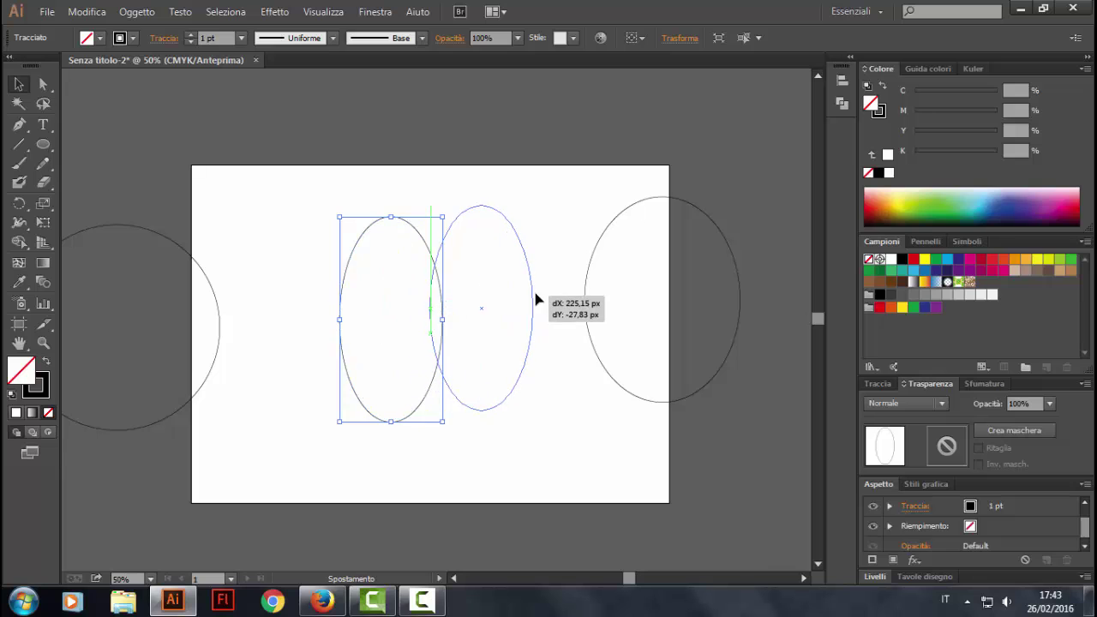
{"action": "mouse_move", "coordinate": [210, 320]}
{"action": "left_mouse_down"}
{"action": "mouse_move", "coordinate": [381, 297]}
{"action": "mouse_move", "coordinate": [384, 308]}
{"action": "mouse_move", "coordinate": [224, 293]}
{"action": "mouse_move", "coordinate": [312, 300]}
{"action": "left_mouse_up"}
{"action": "left_click", "coordinate": [354, 299]}
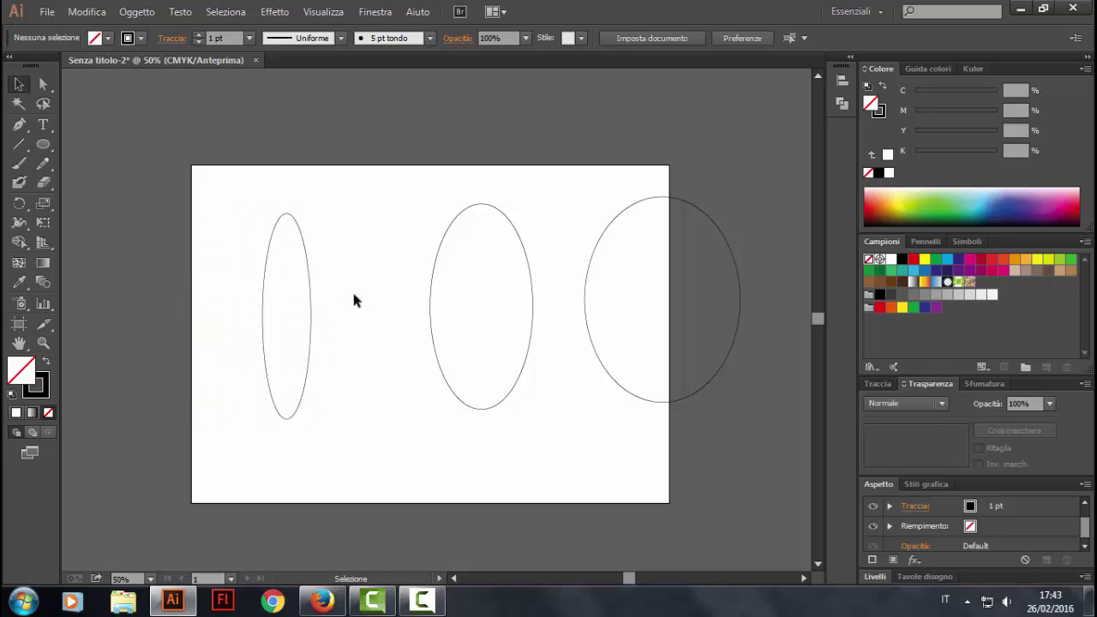
Shift the right ellipses over and place a copy of the narrow ellipse beside it
{"action": "mouse_move", "coordinate": [387, 244]}
{"action": "left_mouse_down"}
{"action": "mouse_move", "coordinate": [604, 343]}
{"action": "mouse_move", "coordinate": [751, 312]}
{"action": "left_mouse_up"}
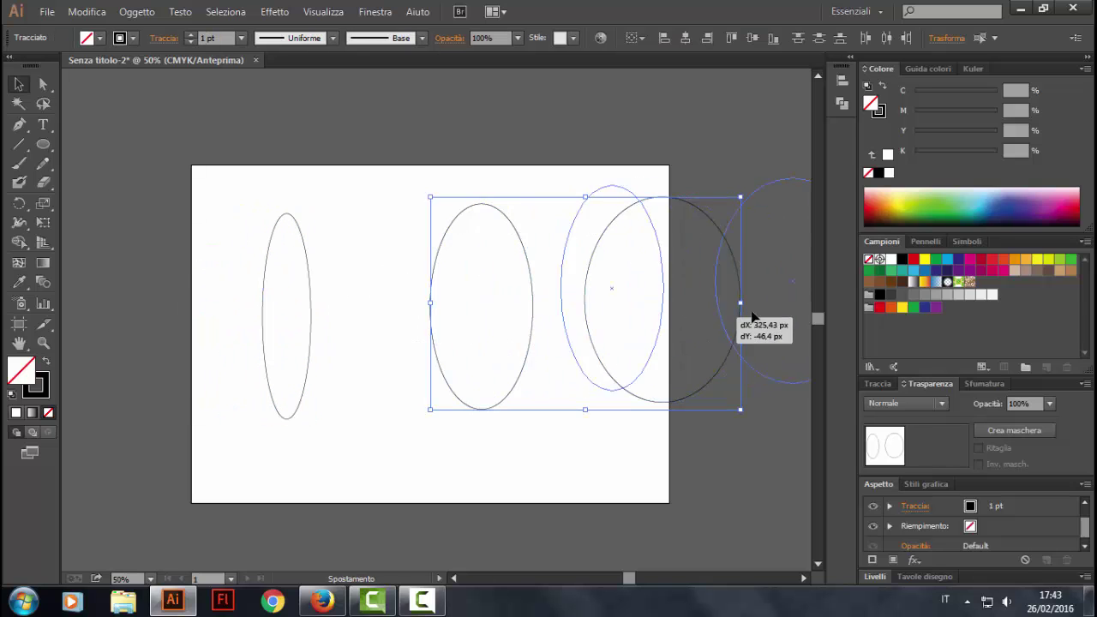
{"action": "left_click", "coordinate": [422, 342]}
{"action": "left_click_drag", "start_coordinate": [311, 325], "coordinate": [426, 360]}
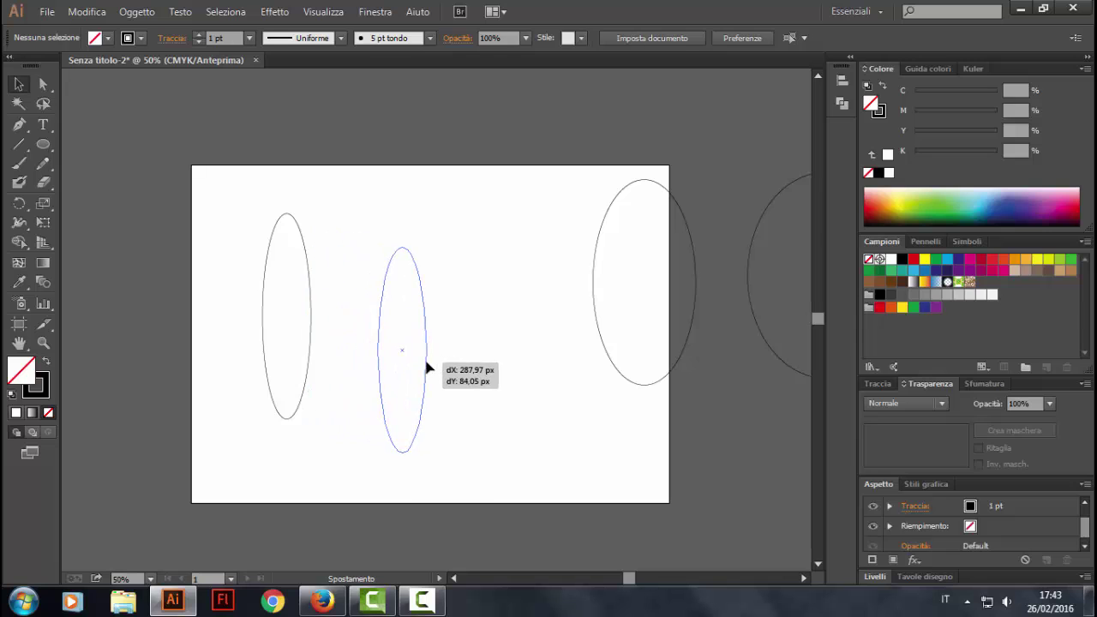
Repeatedly copy the narrow ellipse rotated 30° about its end point until the rosette closes
{"action": "left_click", "coordinate": [19, 204]}
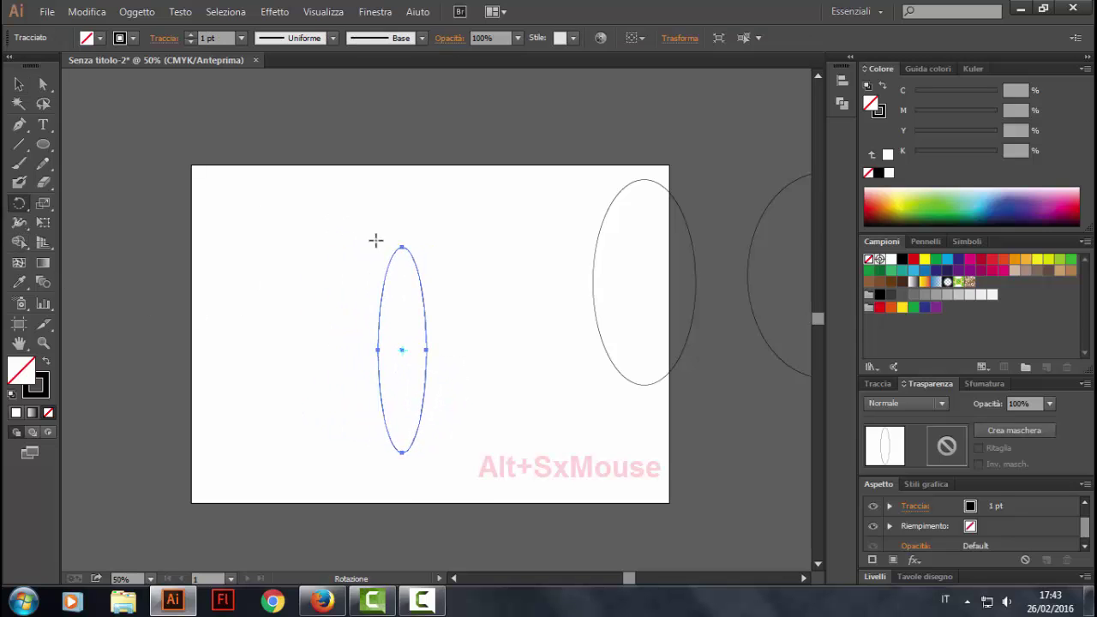
{"action": "left_click", "coordinate": [402, 247], "text": "alt"}
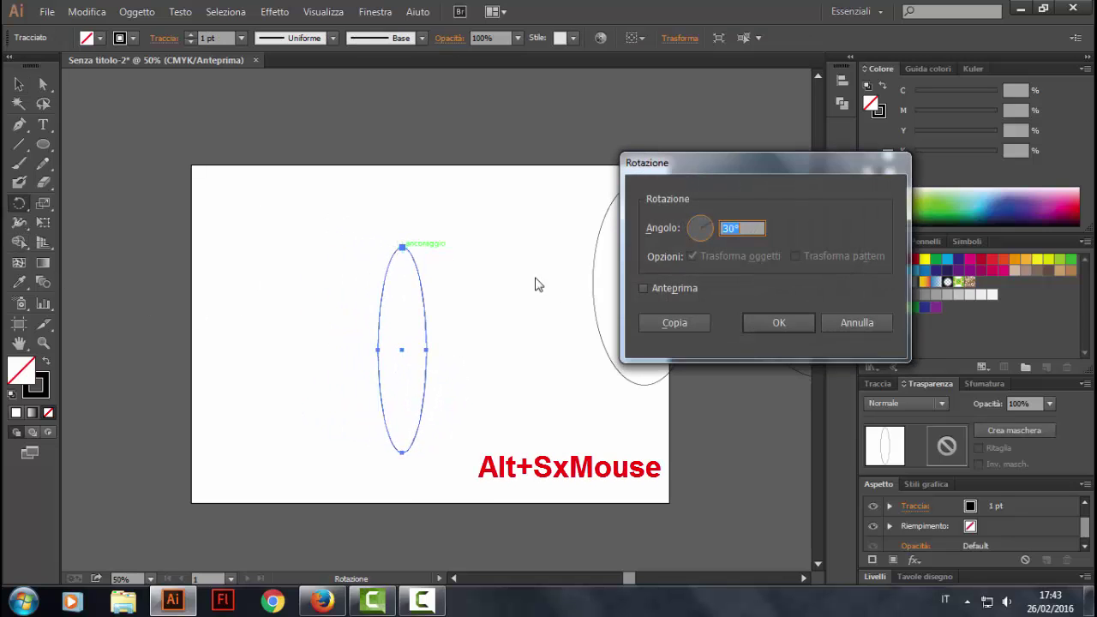
{"action": "left_click", "coordinate": [641, 321]}
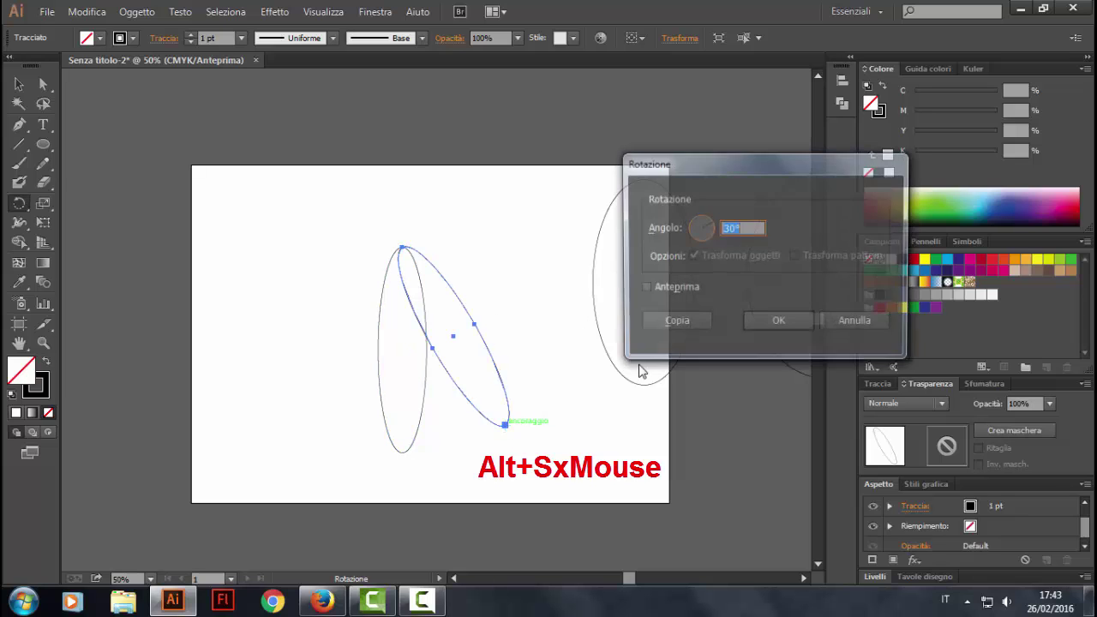
{"action": "left_click", "coordinate": [674, 320]}
{"action": "left_click", "coordinate": [326, 323], "text": "alt"}
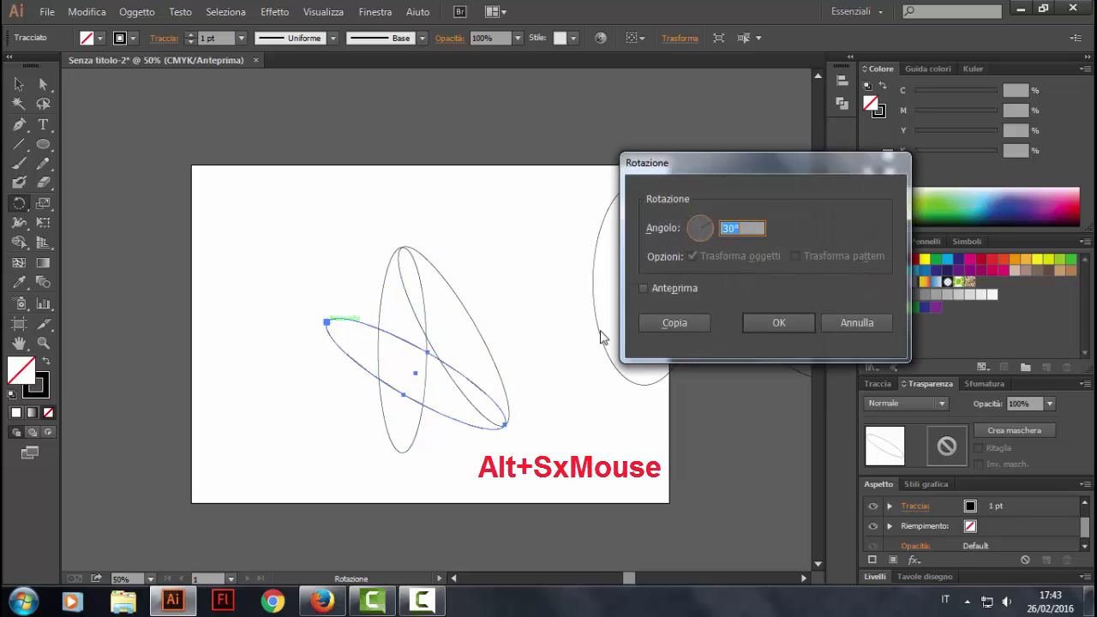
{"action": "left_click", "coordinate": [651, 323]}
{"action": "left_click", "coordinate": [532, 320], "text": "alt"}
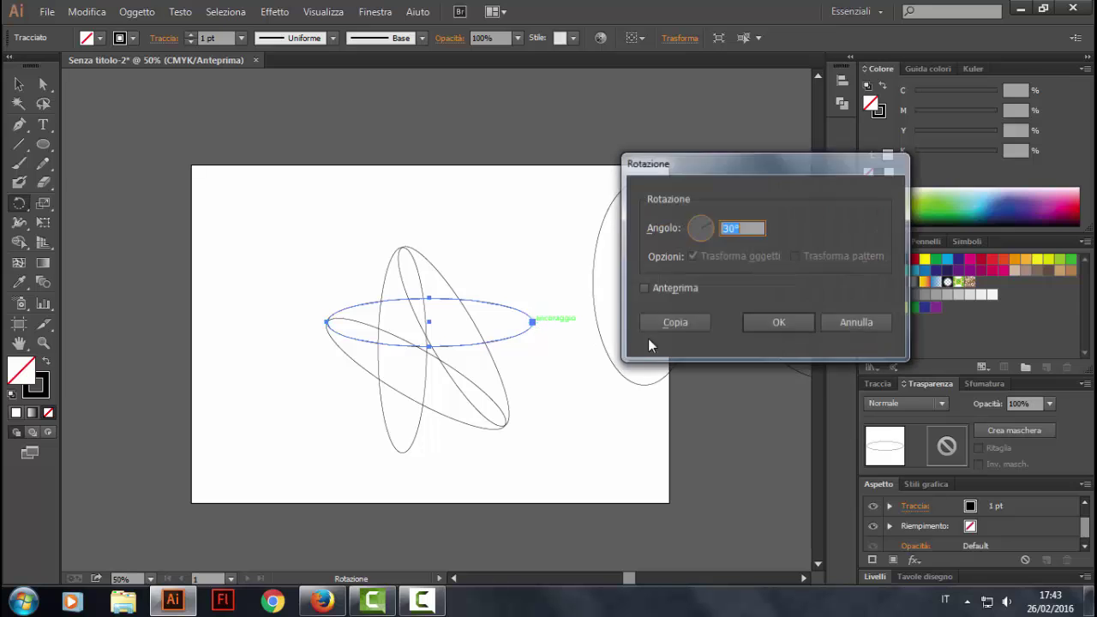
{"action": "left_click", "coordinate": [651, 322]}
{"action": "left_click", "coordinate": [354, 424], "text": "alt"}
{"action": "left_click", "coordinate": [652, 322]}
{"action": "left_click", "coordinate": [459, 247], "text": "alt"}
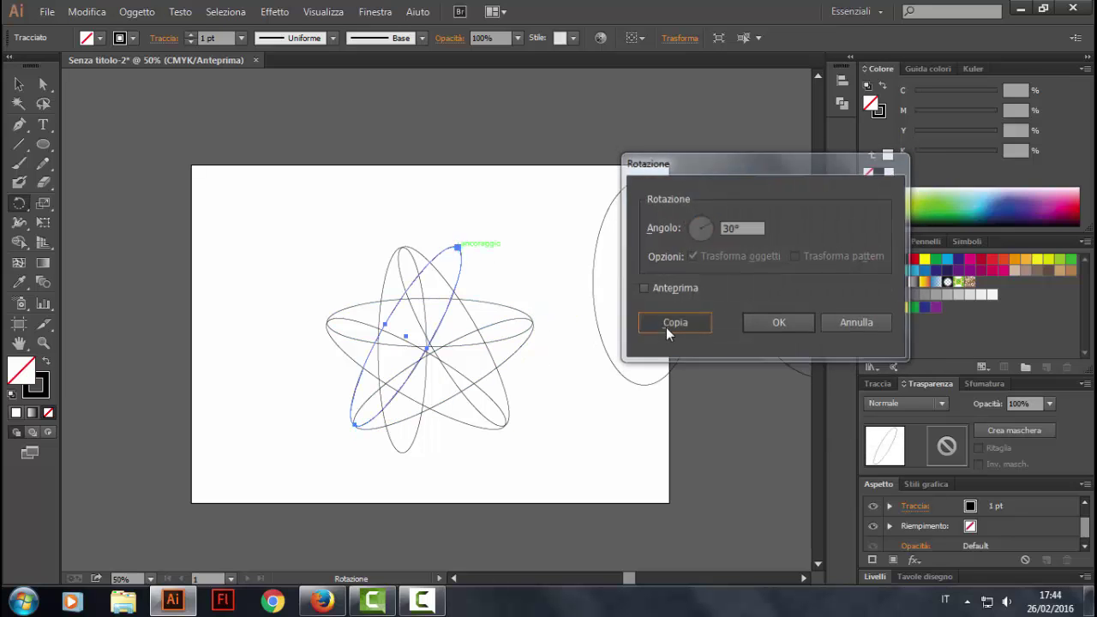
{"action": "left_click", "coordinate": [669, 320]}
{"action": "left_click", "coordinate": [455, 451], "text": "alt"}
{"action": "left_click", "coordinate": [651, 322]}
{"action": "left_click", "coordinate": [354, 274], "text": "alt"}
{"action": "left_click", "coordinate": [677, 320]}
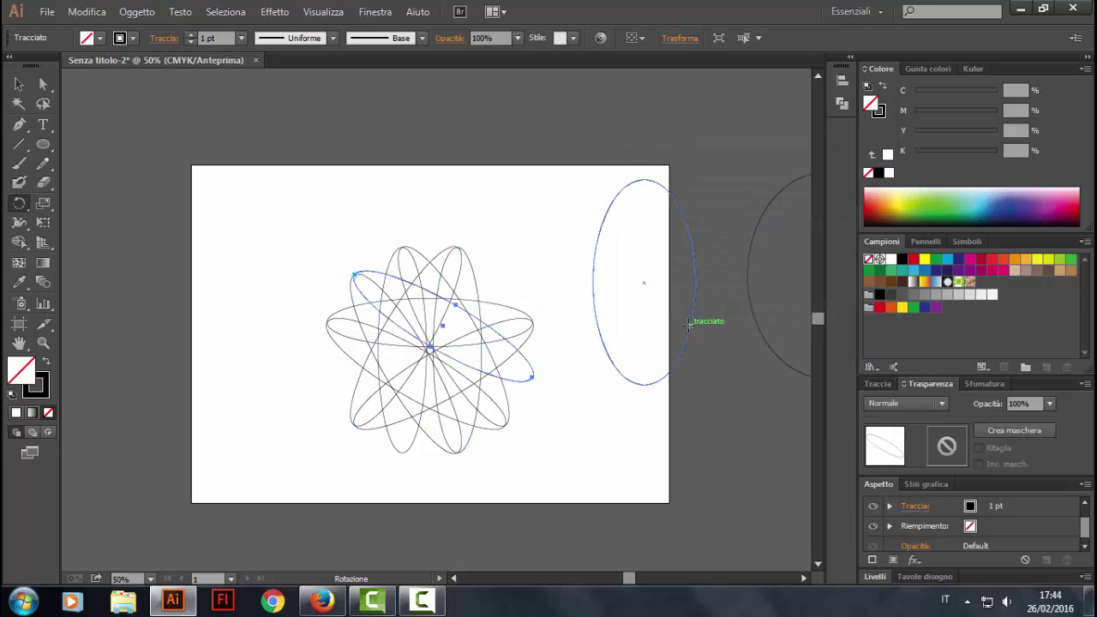
{"action": "left_click", "coordinate": [532, 377], "text": "alt"}
{"action": "left_click", "coordinate": [677, 319]}
{"action": "left_click", "coordinate": [324, 378], "text": "alt"}
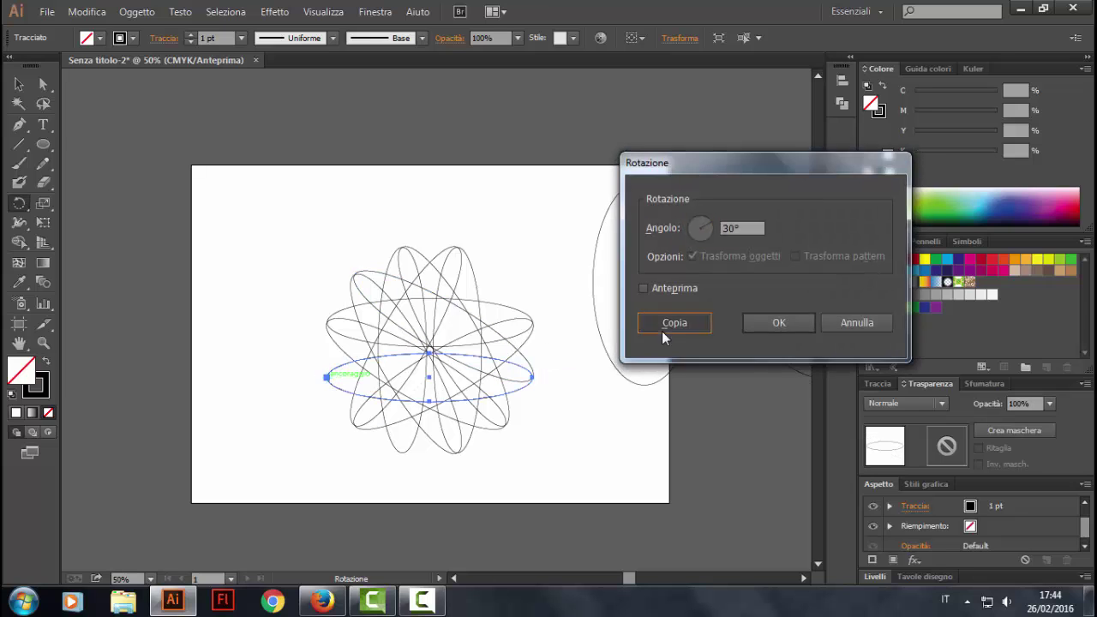
{"action": "left_click", "coordinate": [662, 322]}
{"action": "left_click", "coordinate": [504, 276], "text": "alt"}
{"action": "left_click", "coordinate": [652, 322]}
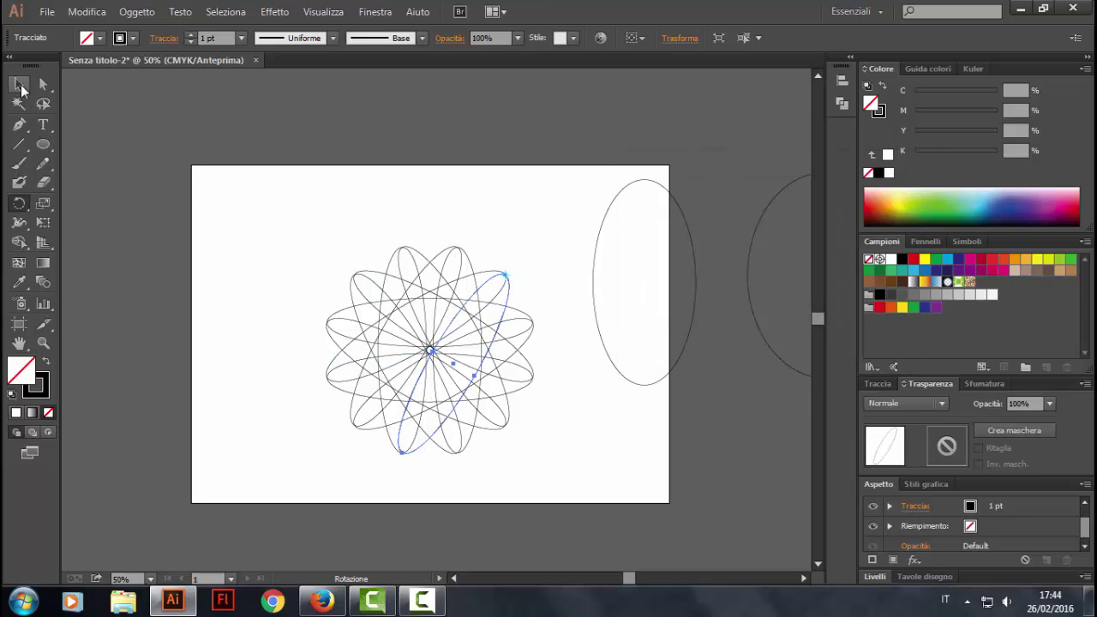
{"action": "left_click", "coordinate": [19, 84]}
Group the first rosette, move it to the left edge, and bring the next ellipse onto the artboard
{"action": "left_click_drag", "start_coordinate": [243, 220], "coordinate": [535, 464]}
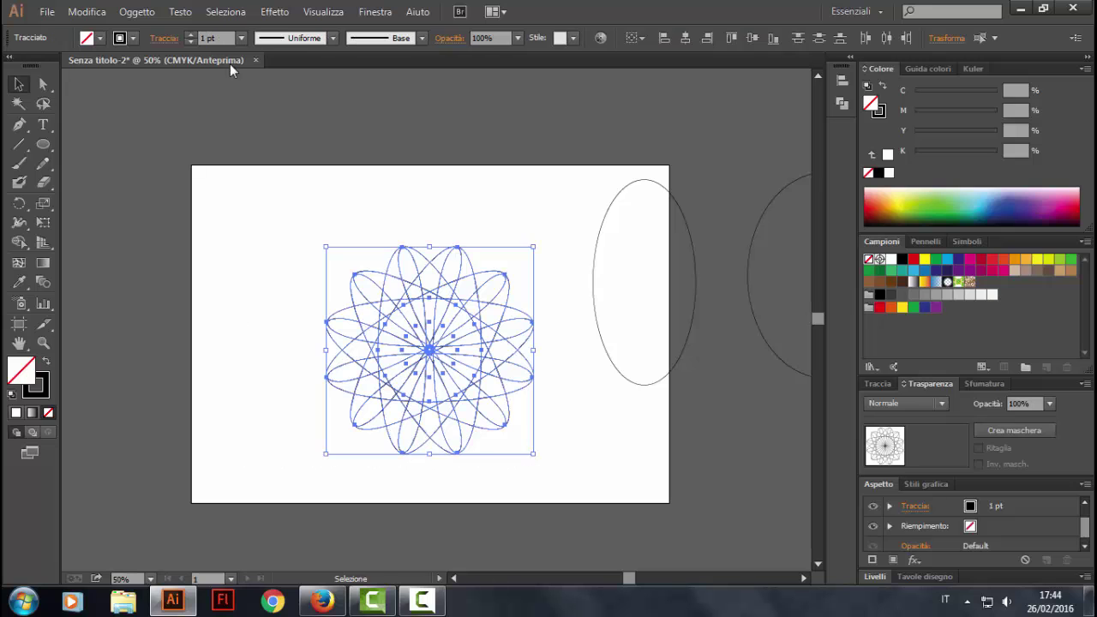
{"action": "left_click", "coordinate": [137, 11]}
{"action": "left_click", "coordinate": [171, 73]}
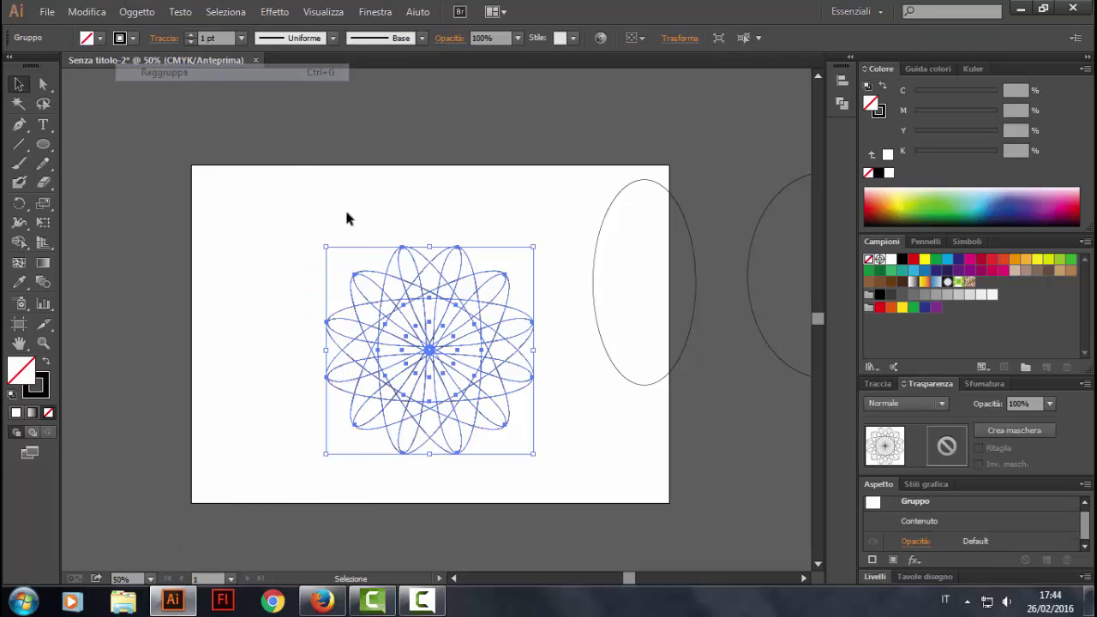
{"action": "left_click_drag", "start_coordinate": [489, 331], "coordinate": [236, 303]}
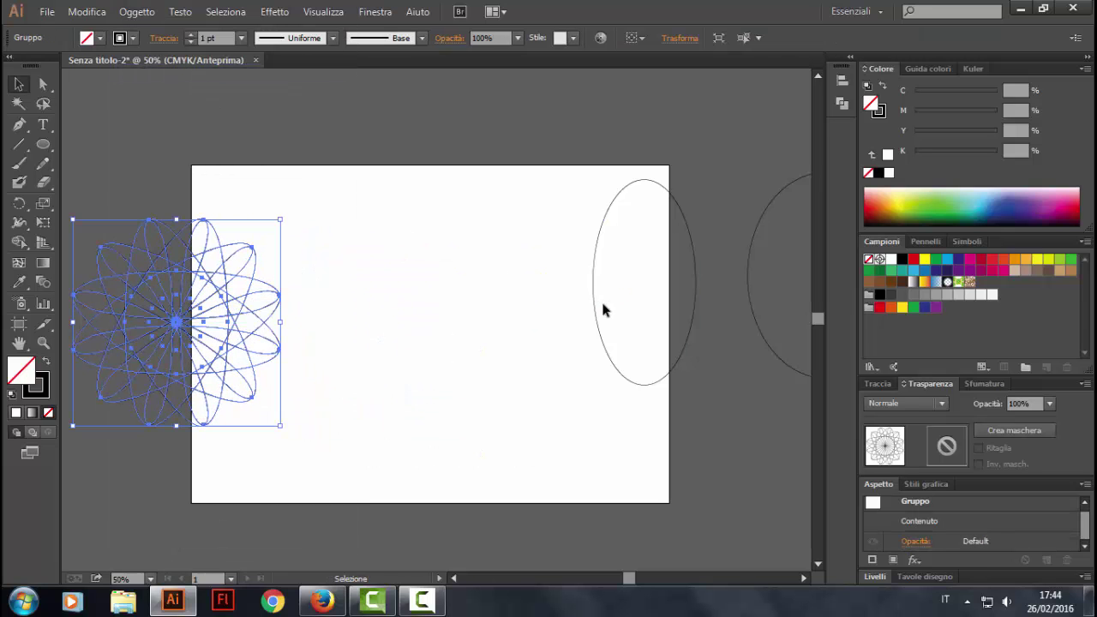
{"action": "left_click_drag", "start_coordinate": [597, 312], "coordinate": [440, 367]}
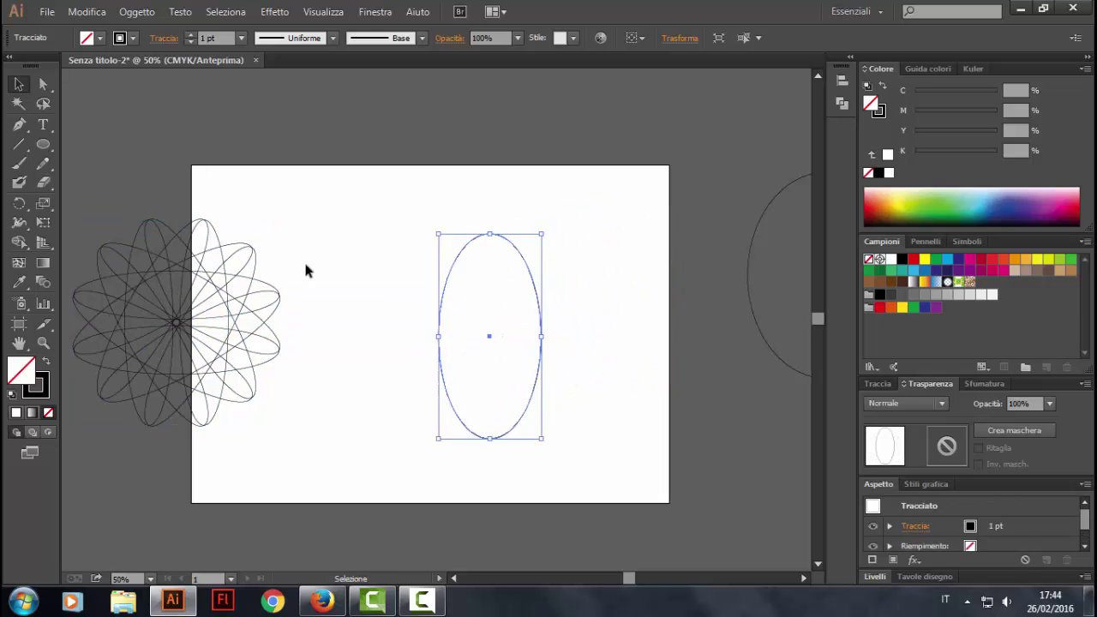
Build a second rosette from repeated 30° rotated copies of the ellipse
{"action": "left_click", "coordinate": [17, 204]}
{"action": "left_click", "coordinate": [491, 233], "text": "alt"}
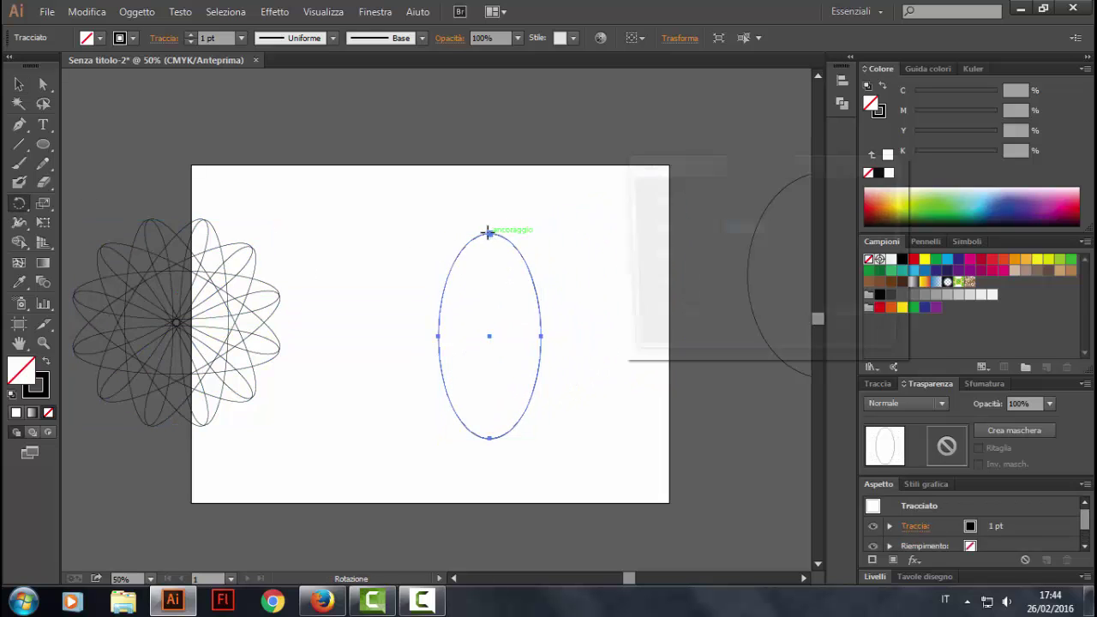
{"action": "left_click", "coordinate": [665, 315]}
{"action": "left_click", "coordinate": [593, 411], "text": "alt"}
{"action": "left_click", "coordinate": [669, 322]}
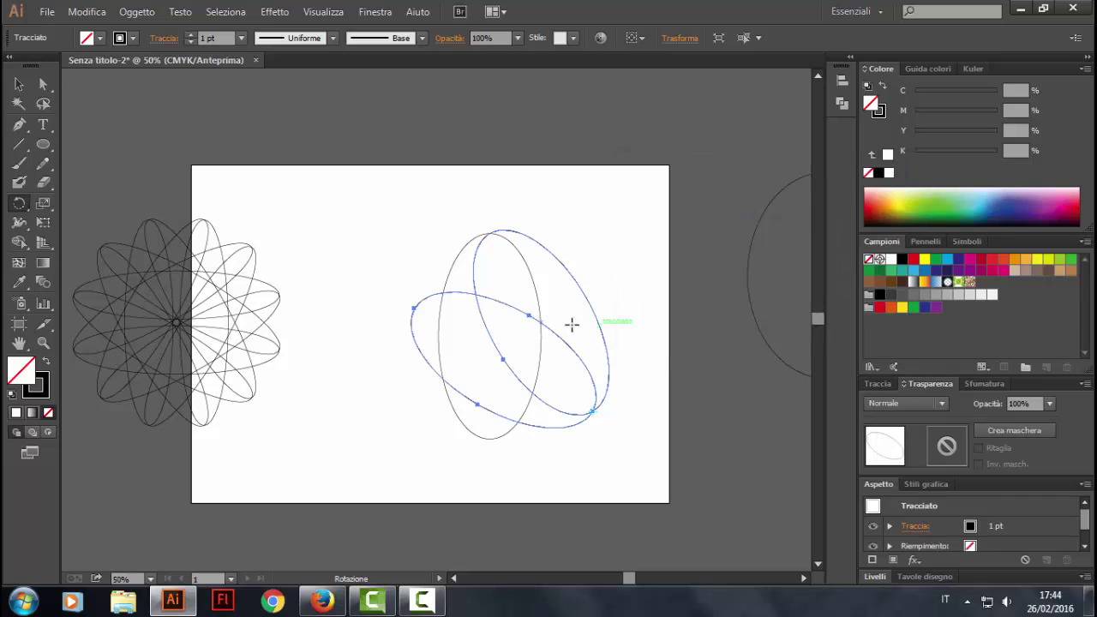
{"action": "left_click", "coordinate": [415, 307], "text": "alt"}
{"action": "left_click", "coordinate": [660, 323]}
{"action": "left_click", "coordinate": [618, 308], "text": "alt"}
{"action": "left_click", "coordinate": [650, 322]}
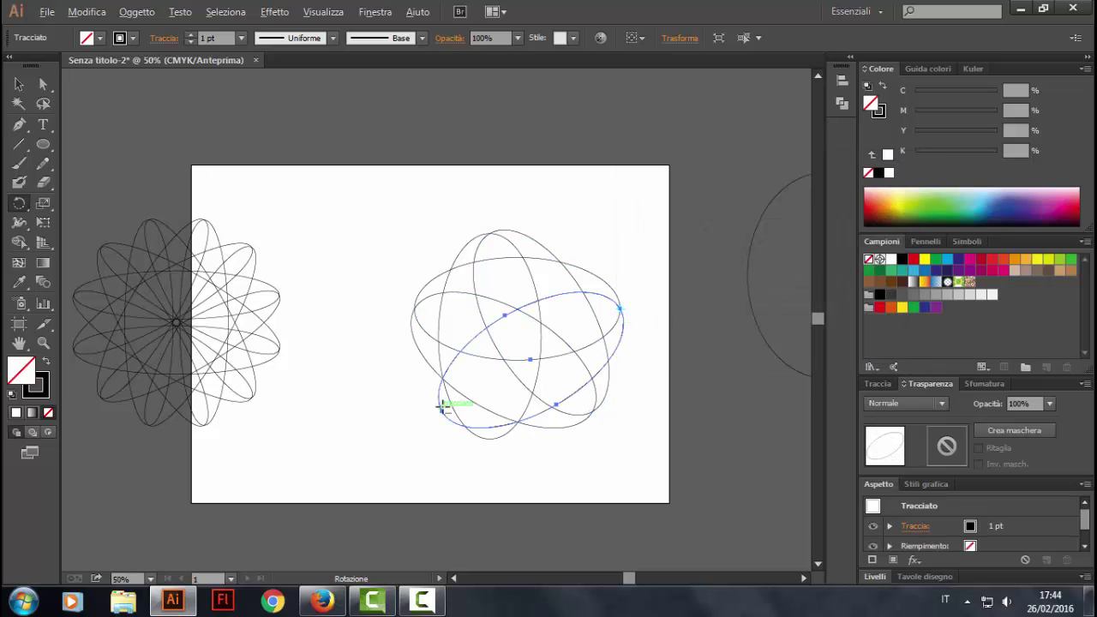
{"action": "left_click", "coordinate": [444, 402], "text": "alt"}
{"action": "left_click", "coordinate": [673, 323]}
{"action": "left_click", "coordinate": [545, 233], "text": "alt"}
{"action": "left_click", "coordinate": [676, 321]}
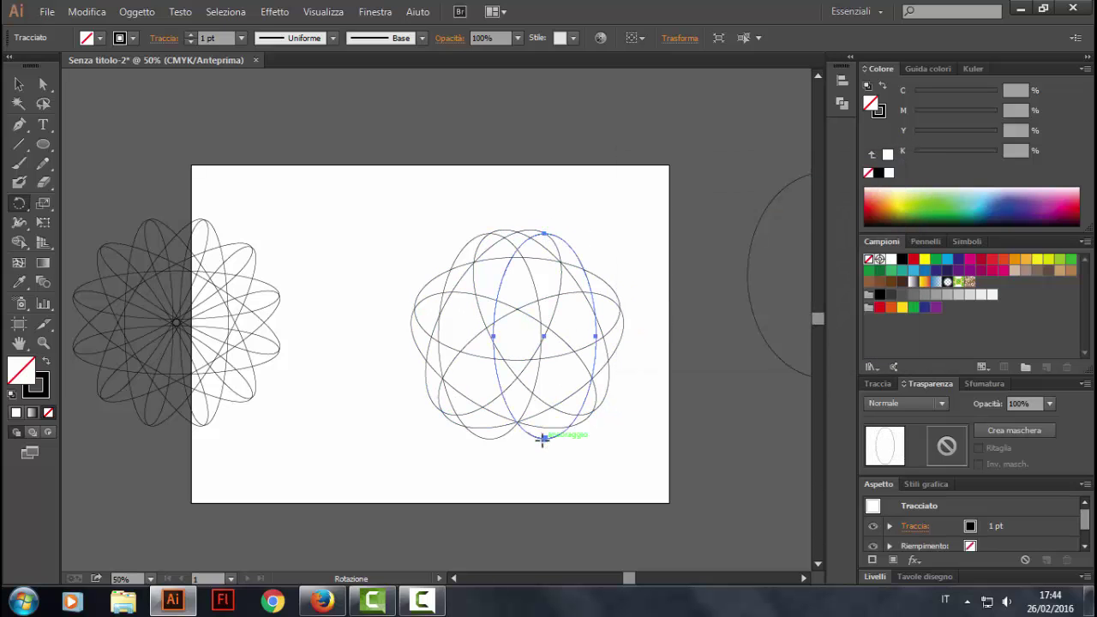
{"action": "left_click", "coordinate": [543, 436], "text": "alt"}
{"action": "left_click", "coordinate": [676, 322]}
{"action": "left_click", "coordinate": [444, 258], "text": "alt"}
{"action": "left_click", "coordinate": [673, 321]}
{"action": "left_click", "coordinate": [626, 360], "text": "alt"}
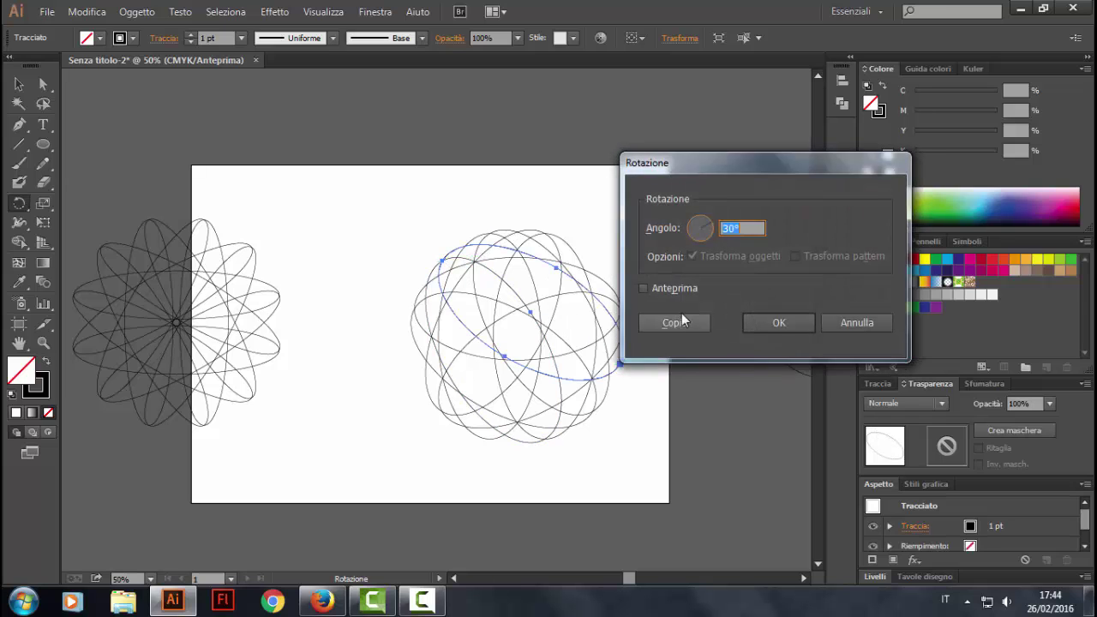
{"action": "left_click", "coordinate": [676, 322]}
{"action": "left_click", "coordinate": [414, 365], "text": "alt"}
{"action": "left_click", "coordinate": [664, 322]}
{"action": "left_click", "coordinate": [593, 261], "text": "alt"}
{"action": "left_click", "coordinate": [668, 320]}
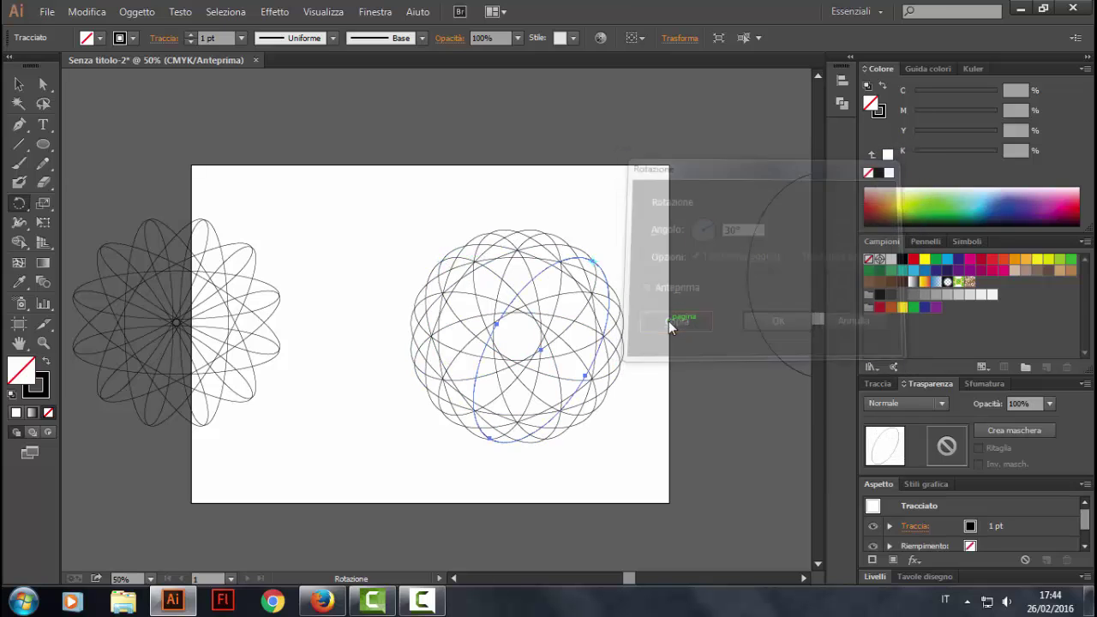
Marquee-select every ellipse of the new rosette
{"action": "left_click", "coordinate": [18, 84]}
{"action": "left_click", "coordinate": [325, 193]}
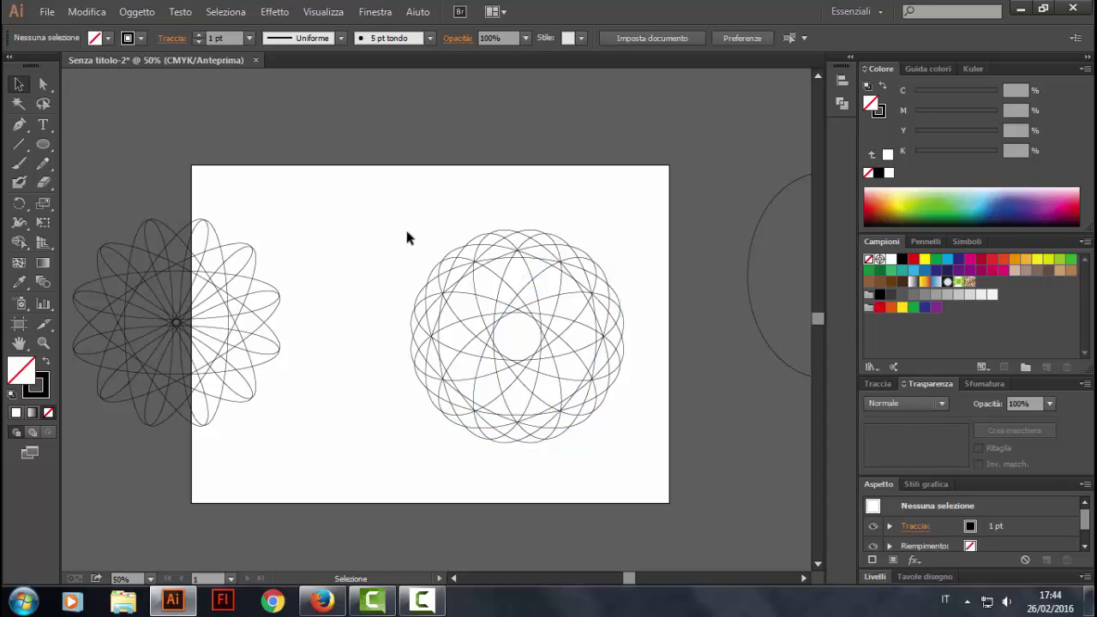
{"action": "left_click_drag", "start_coordinate": [397, 217], "coordinate": [646, 483]}
Group the second rosette, move it up to the top edge, and position the wider ellipse lower right
{"action": "left_click", "coordinate": [138, 11]}
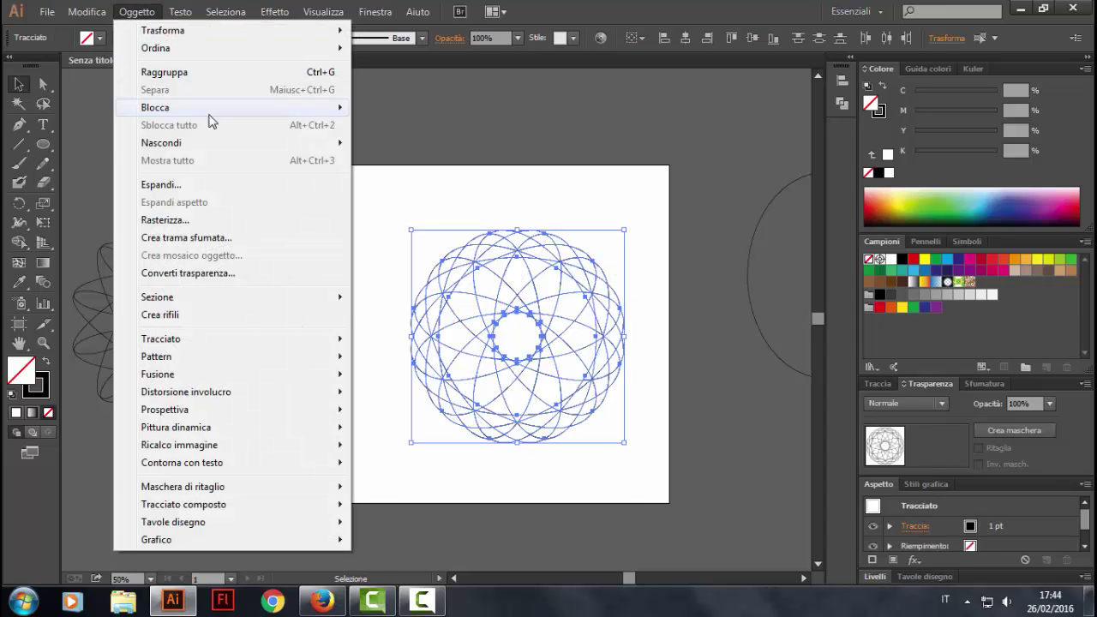
{"action": "left_click", "coordinate": [214, 73]}
{"action": "left_click", "coordinate": [506, 346]}
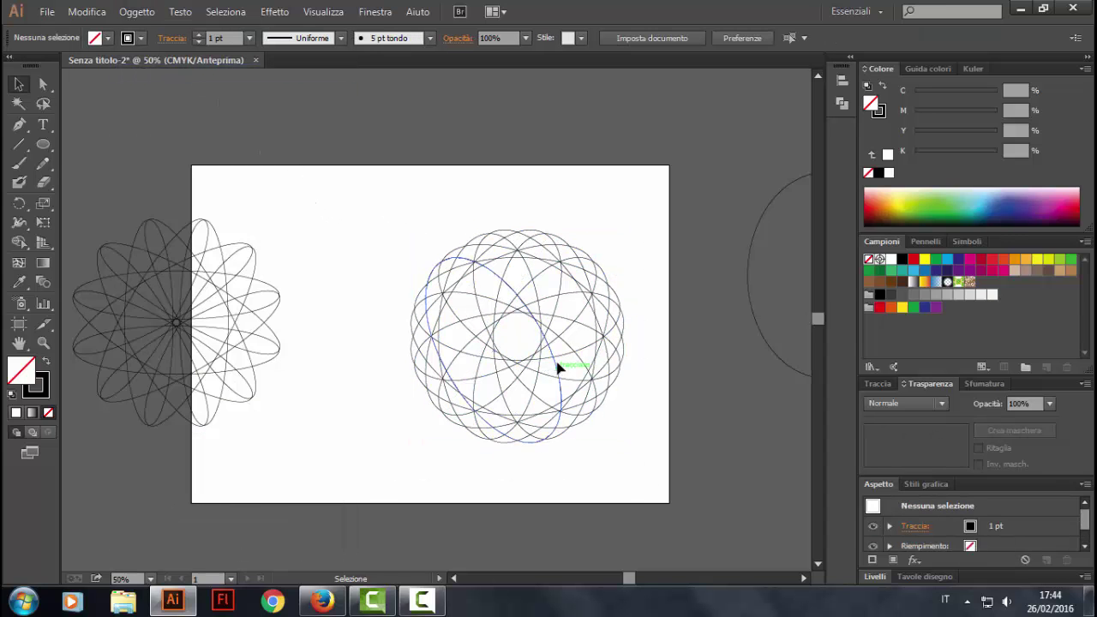
{"action": "left_click_drag", "start_coordinate": [558, 369], "coordinate": [415, 202]}
{"action": "left_click_drag", "start_coordinate": [761, 332], "coordinate": [508, 433]}
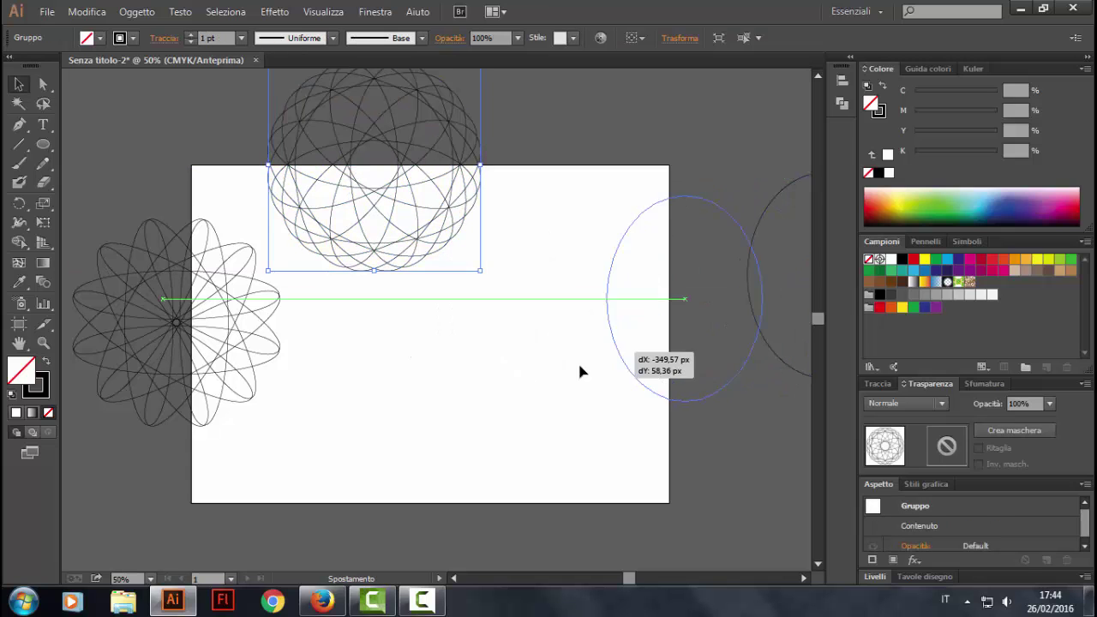
{"action": "left_click_drag", "start_coordinate": [445, 243], "coordinate": [362, 200]}
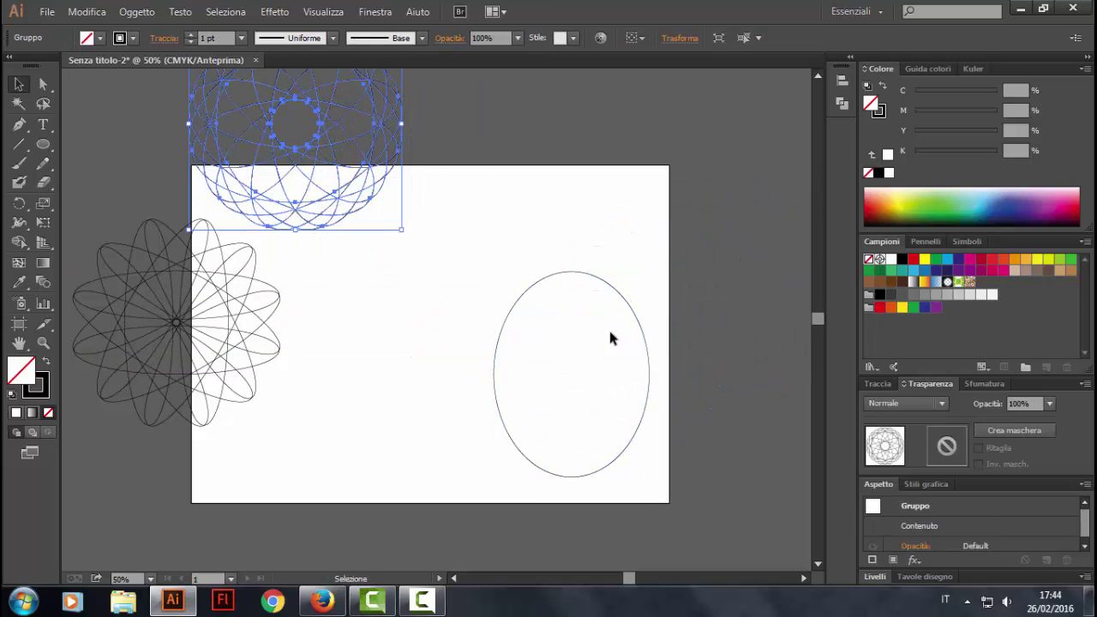
{"action": "left_click_drag", "start_coordinate": [631, 317], "coordinate": [603, 317]}
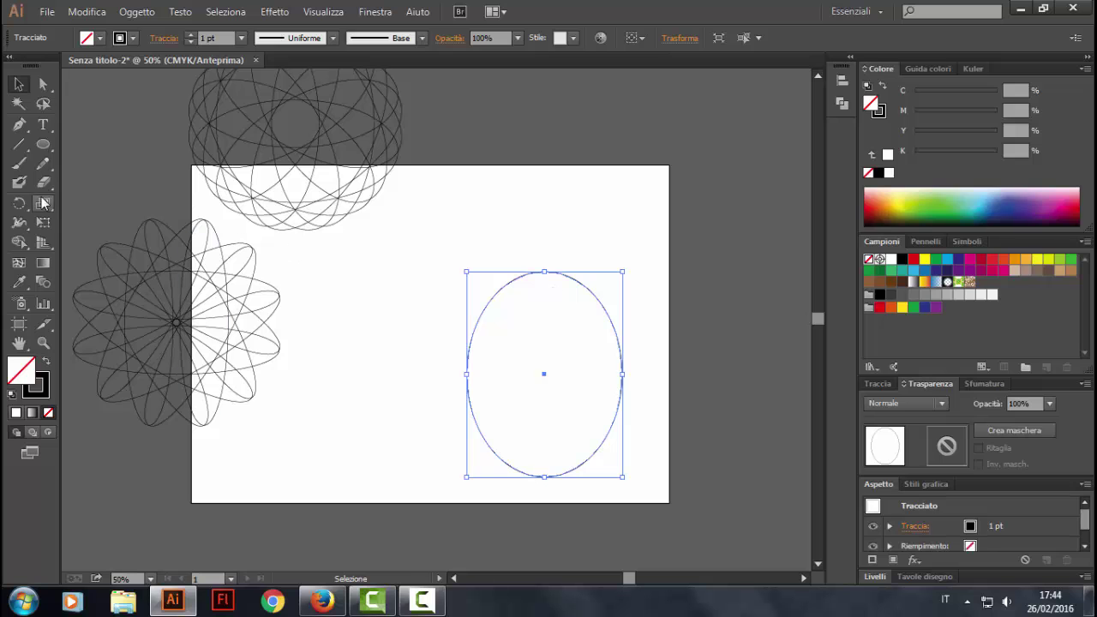
Build a third rosette from 30° rotated copies of the wider ellipse
{"action": "left_click", "coordinate": [19, 204]}
{"action": "left_click", "coordinate": [543, 272], "text": "alt"}
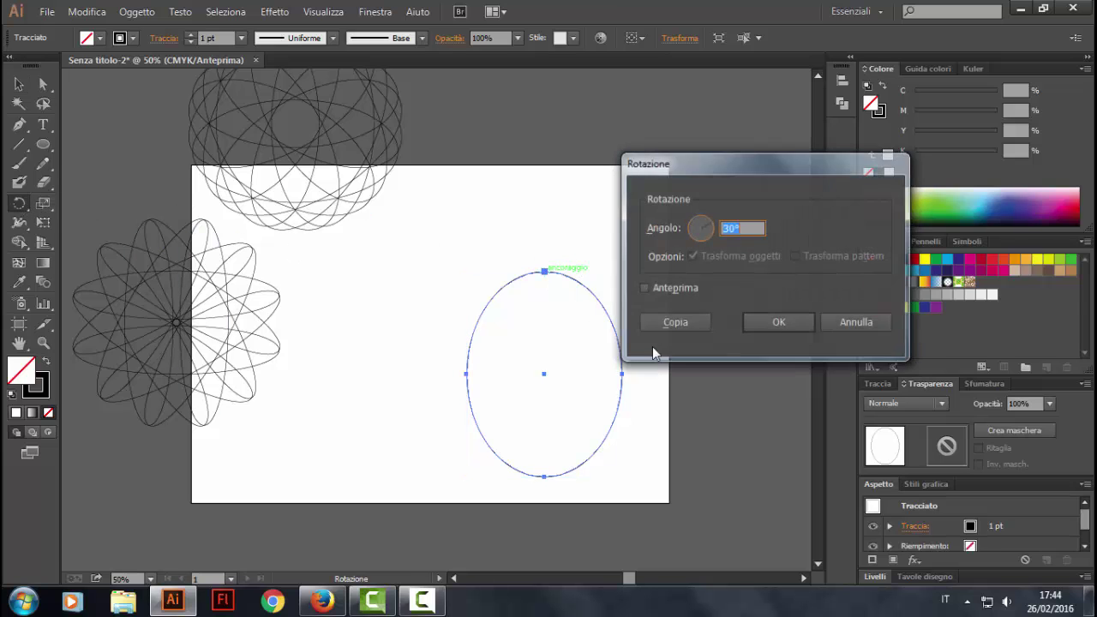
{"action": "left_click", "coordinate": [669, 398]}
{"action": "left_click", "coordinate": [647, 447], "text": "alt"}
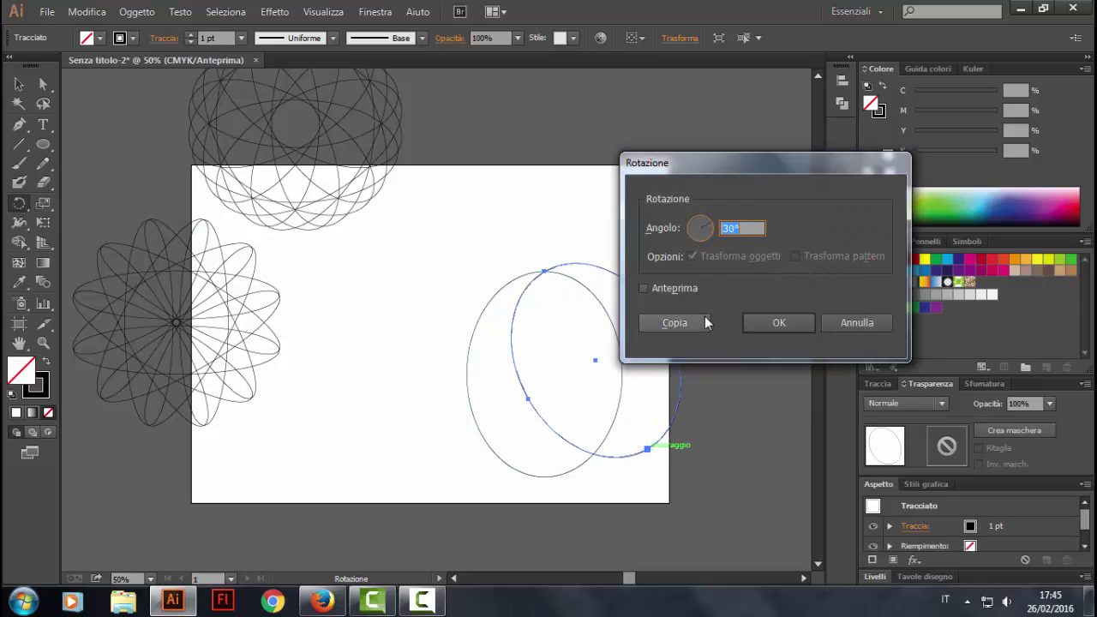
{"action": "left_click", "coordinate": [705, 319]}
{"action": "left_click", "coordinate": [468, 347], "text": "alt"}
{"action": "left_click", "coordinate": [658, 328]}
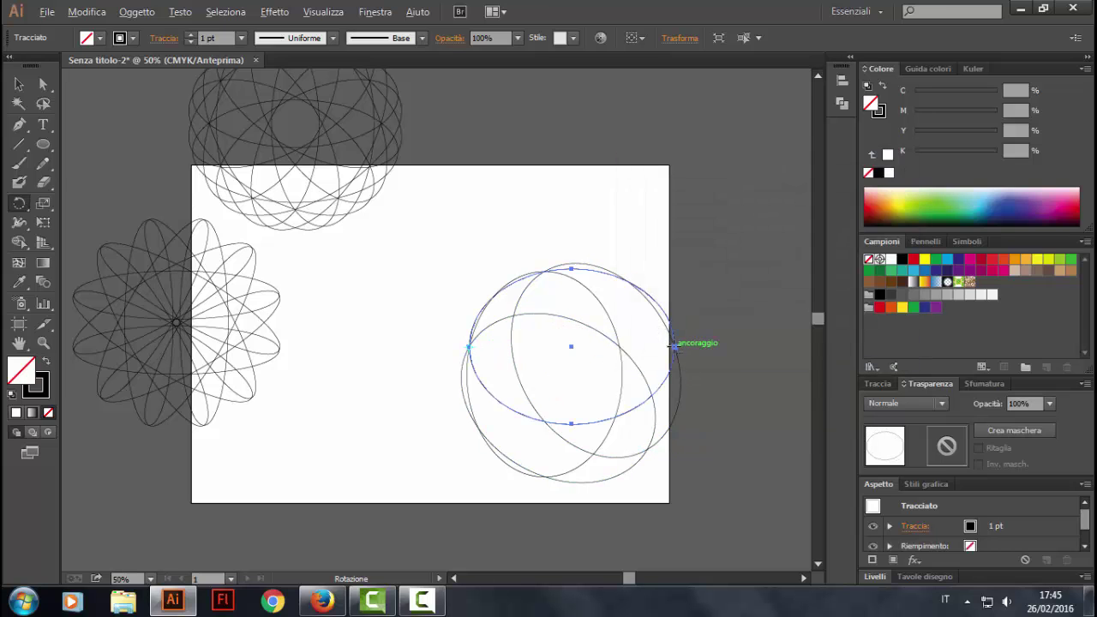
{"action": "left_click", "coordinate": [678, 343], "text": "alt"}
{"action": "left_click", "coordinate": [673, 324]}
{"action": "left_click", "coordinate": [498, 448], "text": "alt"}
{"action": "left_click", "coordinate": [668, 325]}
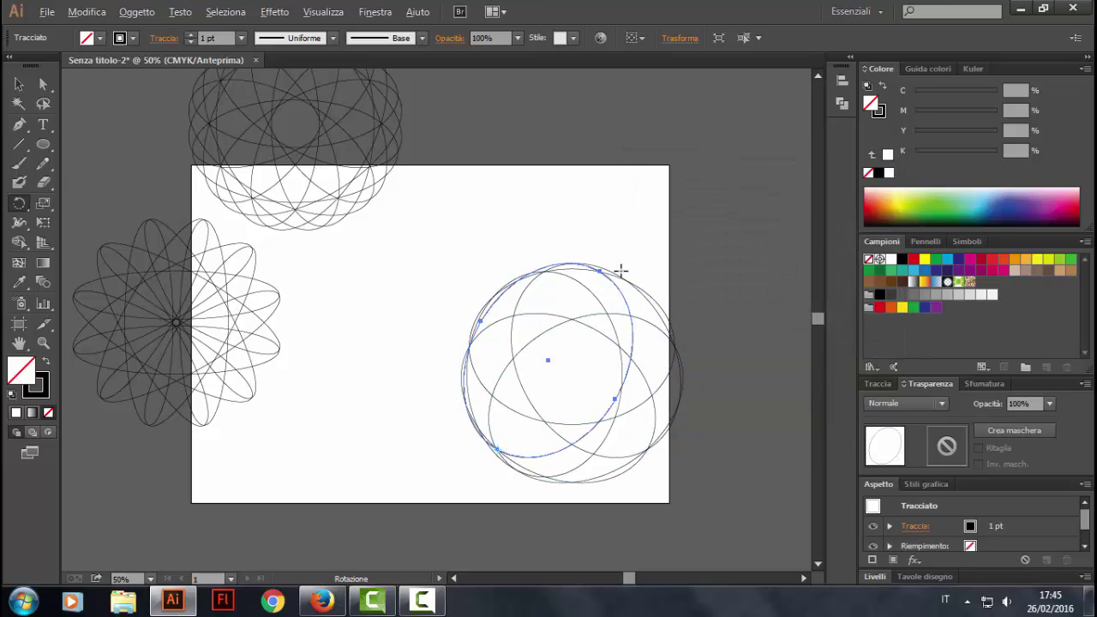
{"action": "left_click", "coordinate": [599, 271], "text": "alt"}
{"action": "left_click", "coordinate": [662, 322]}
{"action": "left_click", "coordinate": [599, 477], "text": "alt"}
{"action": "left_click", "coordinate": [674, 324]}
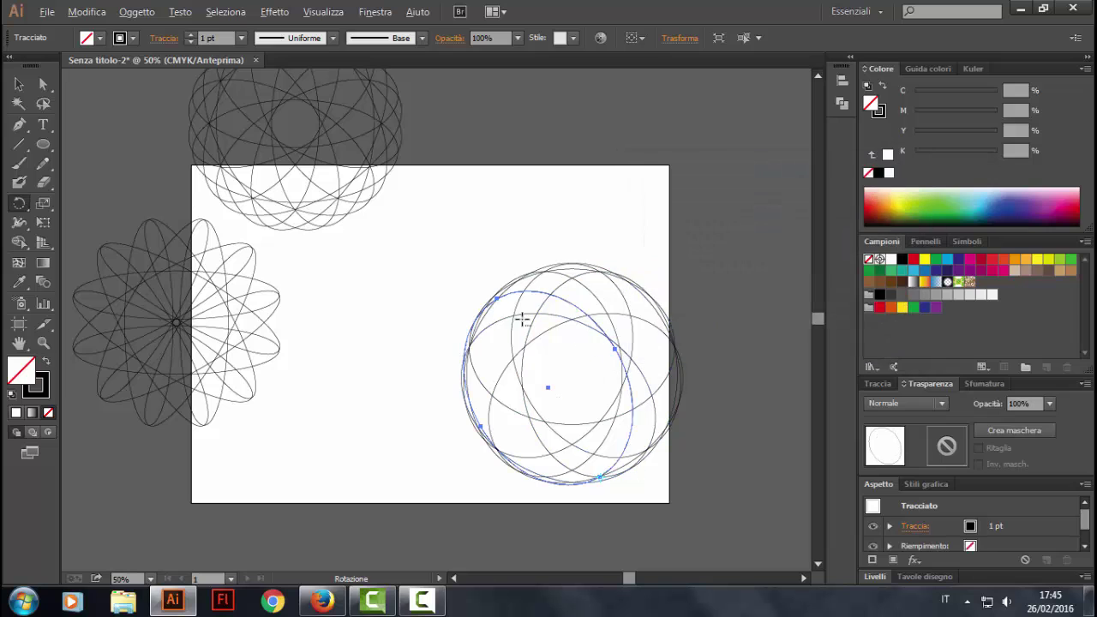
{"action": "left_click", "coordinate": [497, 298], "text": "alt"}
{"action": "left_click", "coordinate": [660, 322]}
{"action": "left_click", "coordinate": [674, 399], "text": "alt"}
{"action": "left_click", "coordinate": [677, 319]}
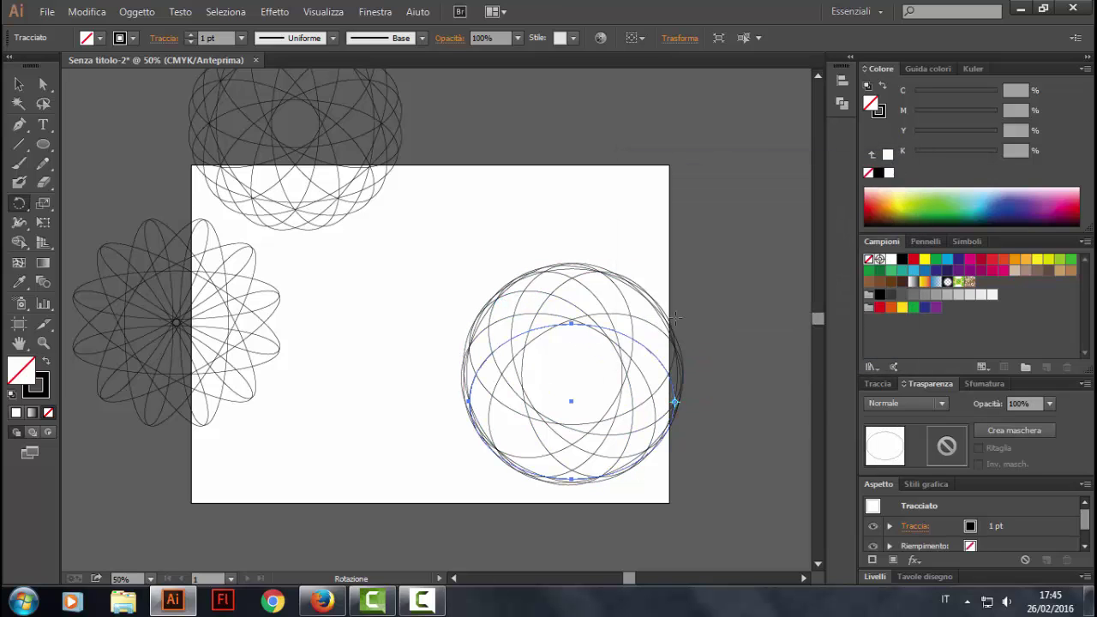
{"action": "left_click", "coordinate": [468, 401], "text": "alt"}
{"action": "left_click", "coordinate": [675, 319]}
{"action": "left_click", "coordinate": [649, 297], "text": "alt"}
{"action": "left_click", "coordinate": [677, 317]}
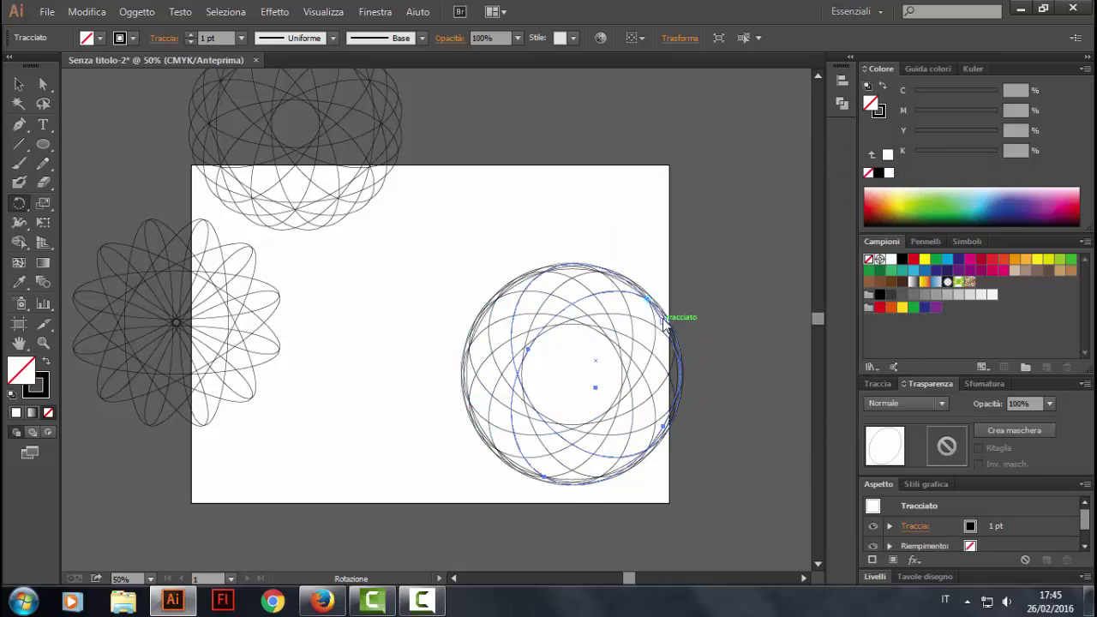
{"action": "key", "text": "v"}
{"action": "left_click", "coordinate": [433, 320]}
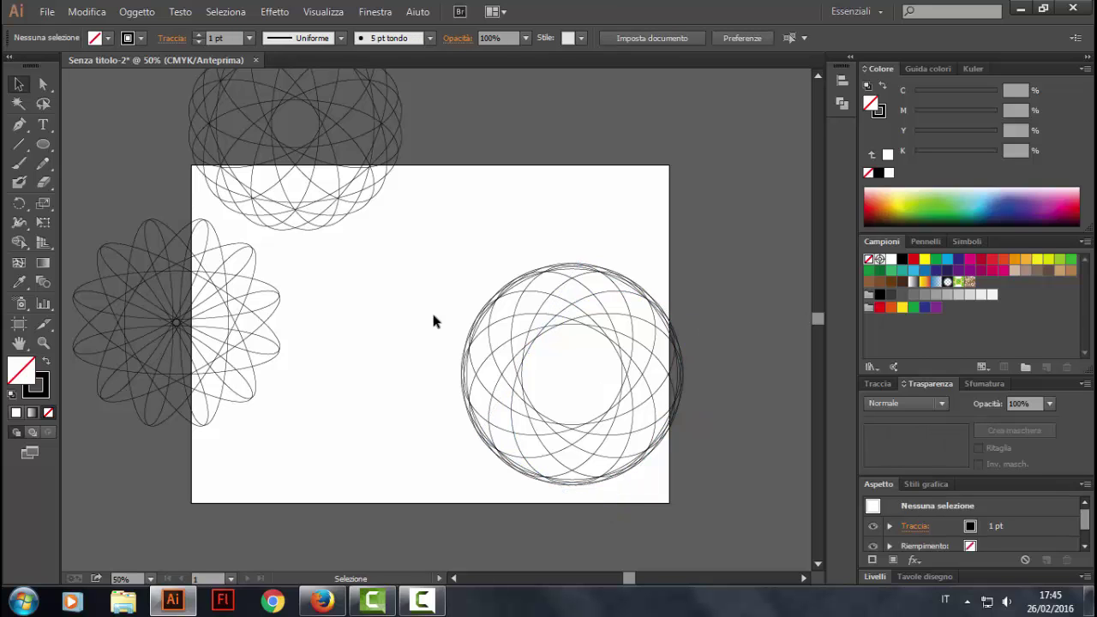
Group the third rosette's ellipses together
{"action": "left_click_drag", "start_coordinate": [496, 248], "coordinate": [735, 521]}
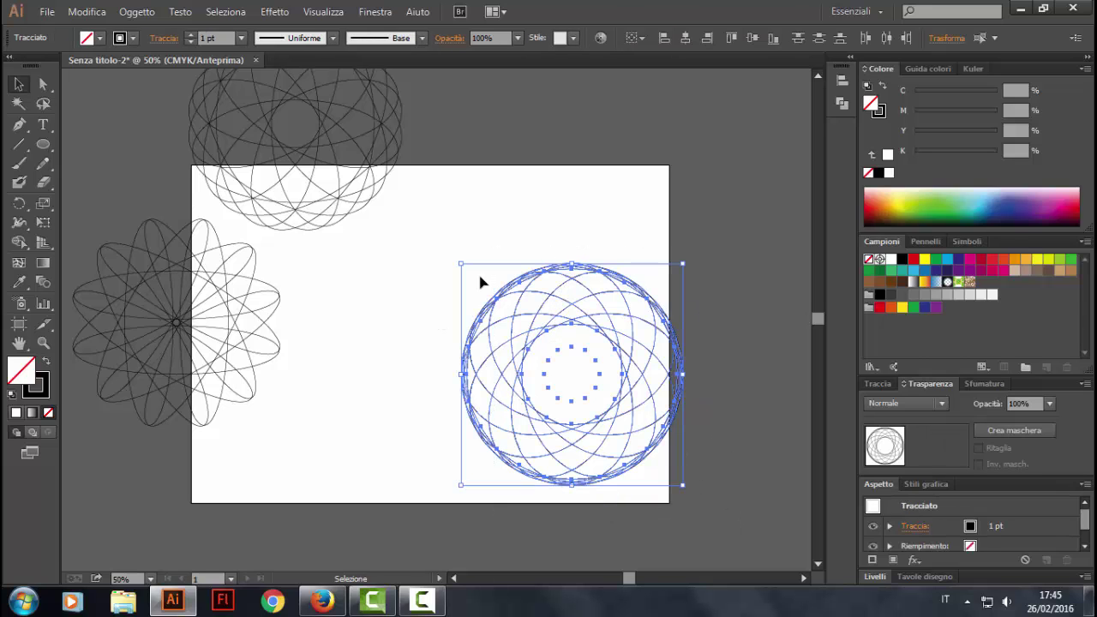
{"action": "left_click", "coordinate": [135, 14]}
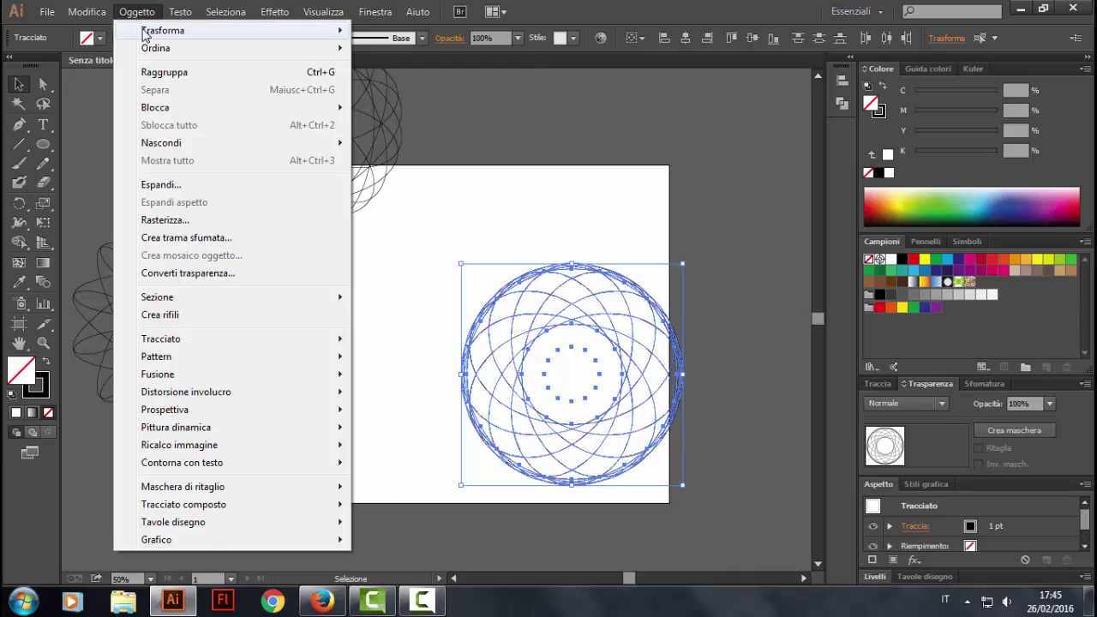
{"action": "left_click", "coordinate": [172, 72]}
{"action": "left_click", "coordinate": [463, 212]}
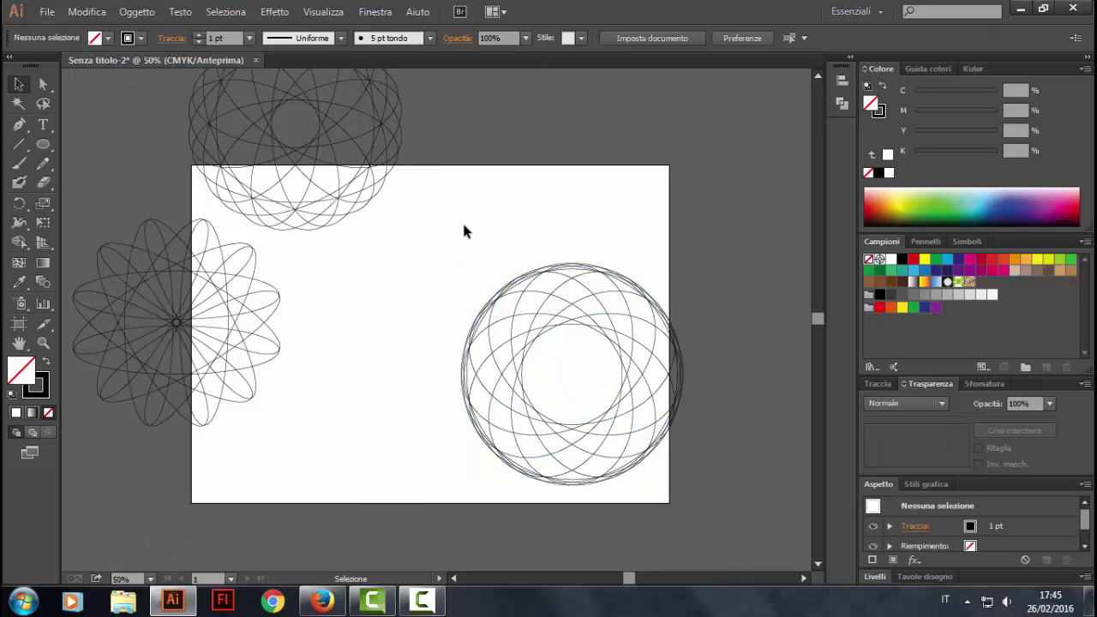
Give the lower-right rosette a 0.5 pt stroke and the top rosette a 2 pt stroke
{"action": "left_click", "coordinate": [651, 441]}
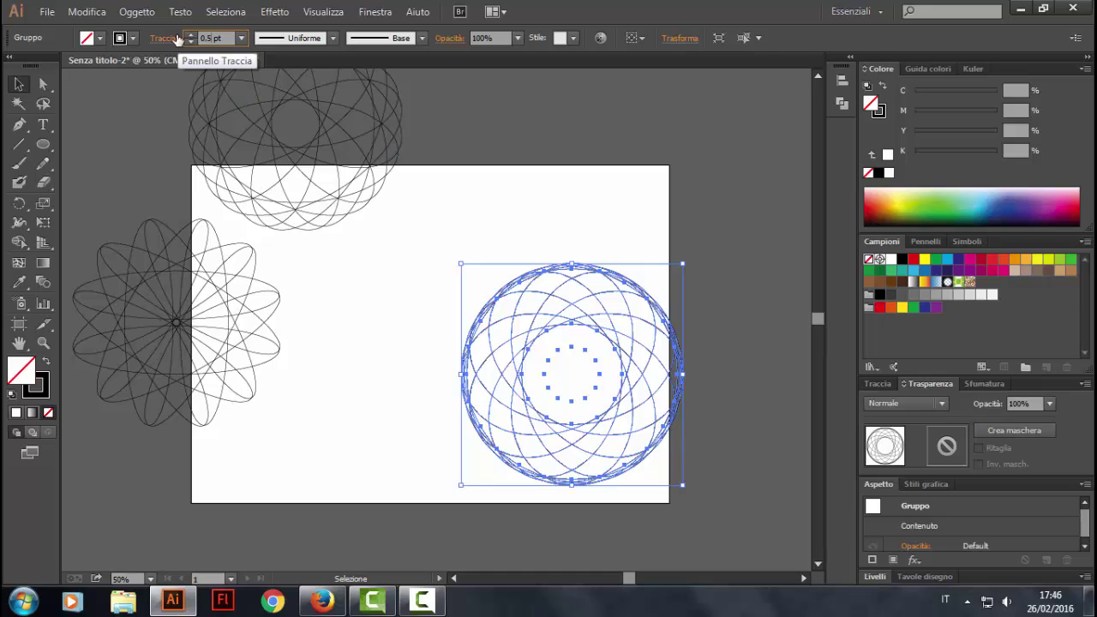
{"action": "left_click", "coordinate": [355, 290]}
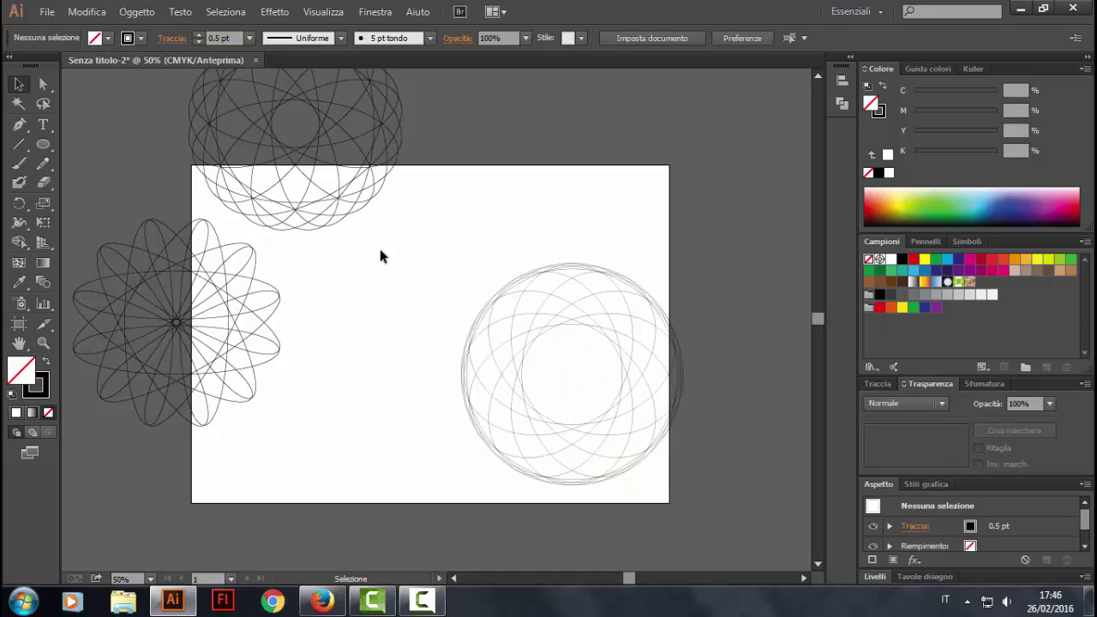
{"action": "left_click", "coordinate": [362, 212]}
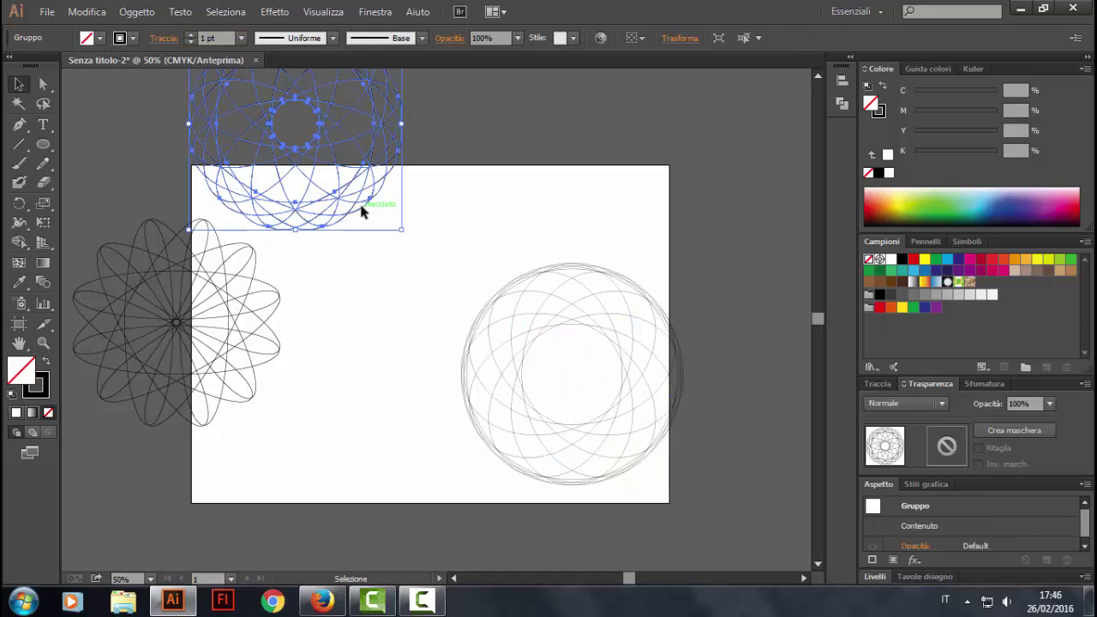
{"action": "left_click", "coordinate": [190, 35]}
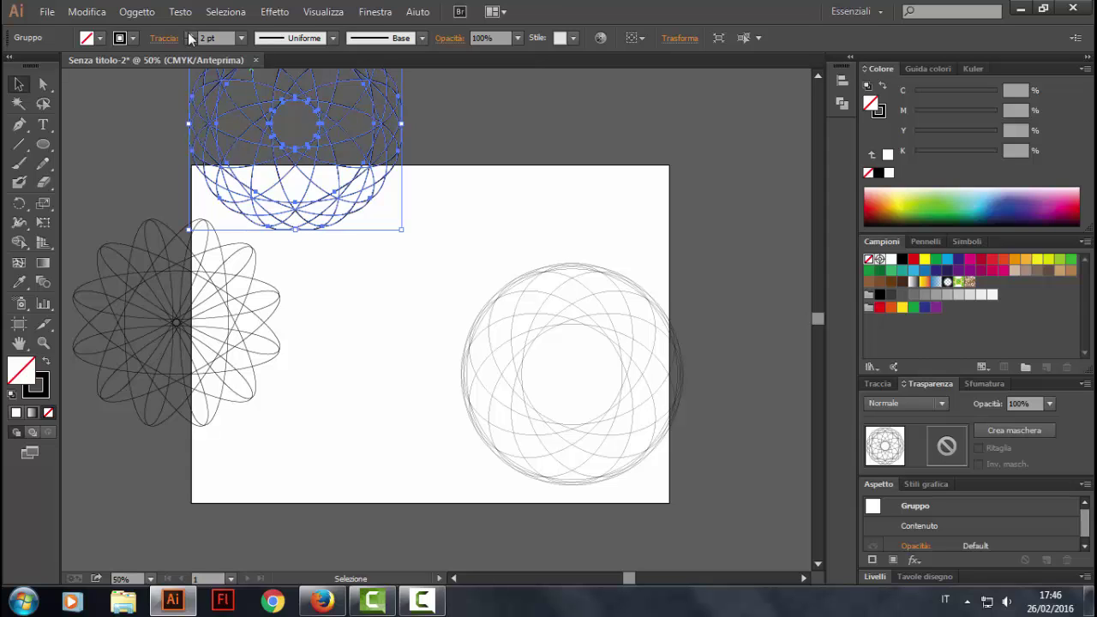
{"action": "left_click", "coordinate": [377, 289]}
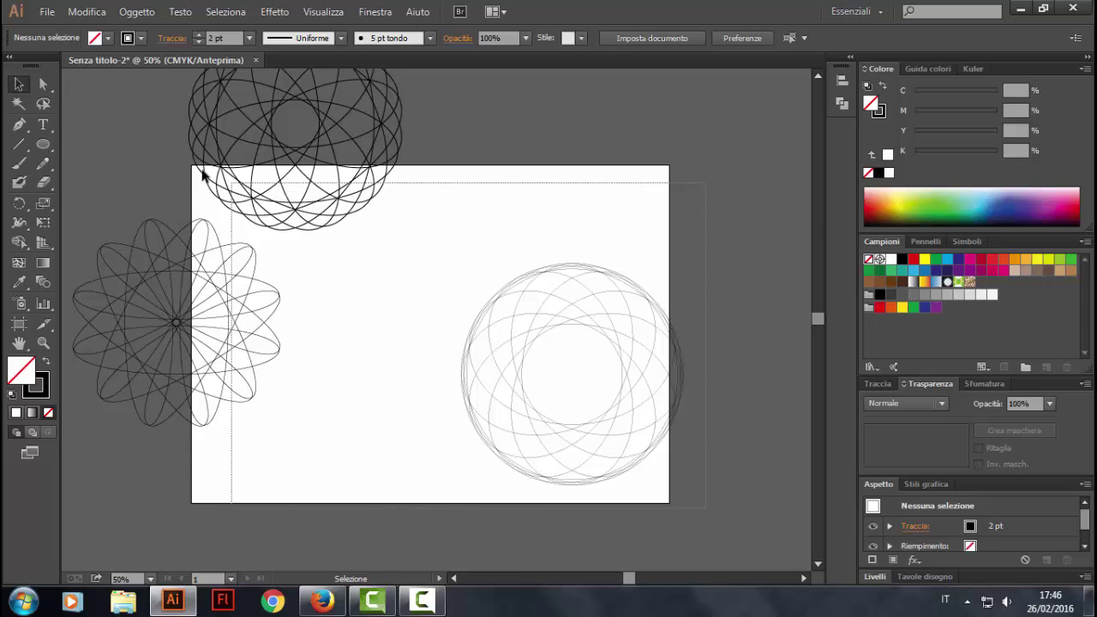
Align all three rosettes on horizontal and vertical centres and move the stack to the artboard centre
{"action": "left_click_drag", "start_coordinate": [705, 504], "coordinate": [172, 152]}
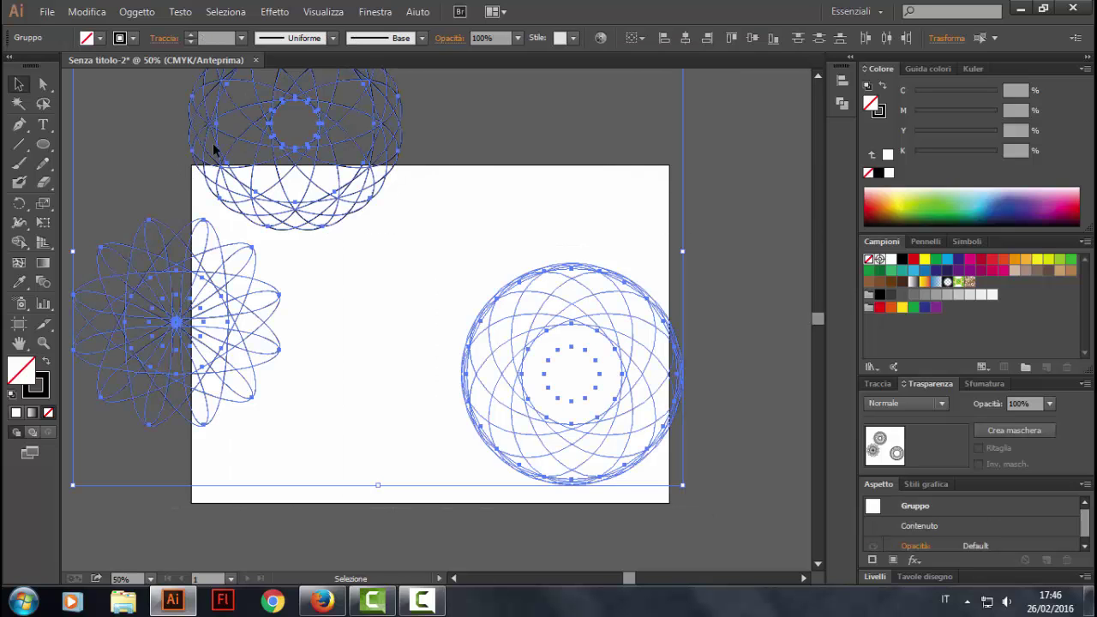
{"action": "left_click", "coordinate": [842, 81]}
{"action": "left_click", "coordinate": [683, 107]}
{"action": "left_click", "coordinate": [781, 106]}
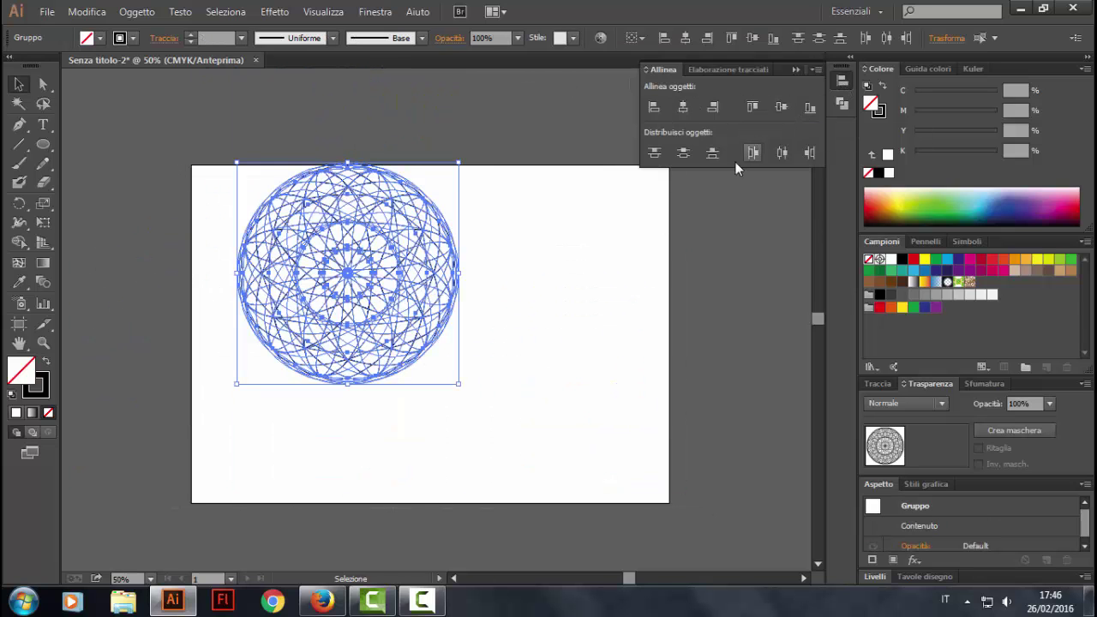
{"action": "left_click", "coordinate": [597, 300]}
{"action": "mouse_move", "coordinate": [515, 388]}
{"action": "left_mouse_down"}
{"action": "mouse_move", "coordinate": [316, 262]}
{"action": "mouse_move", "coordinate": [456, 335]}
{"action": "left_mouse_up"}
{"action": "left_click", "coordinate": [620, 294]}
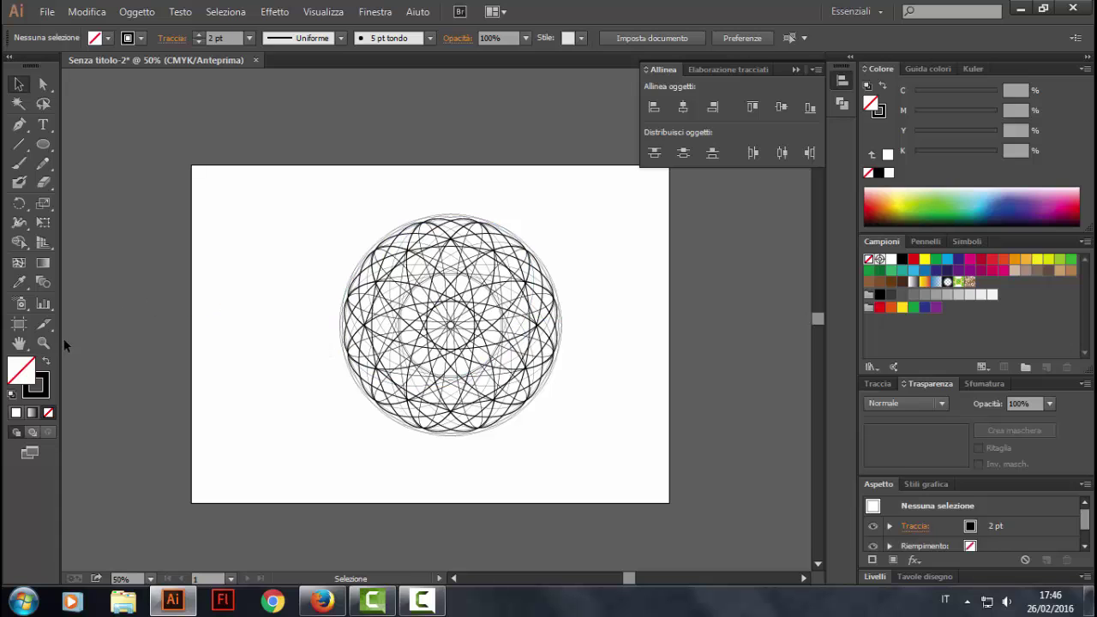
{"action": "left_click", "coordinate": [46, 149]}
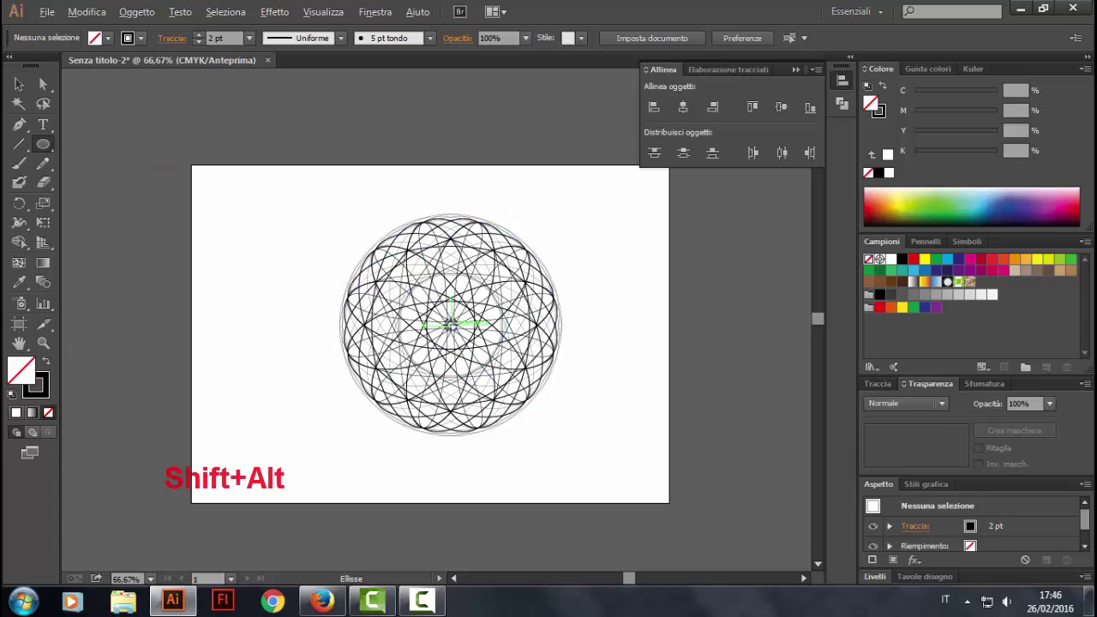
Draw a black-filled circle from the rosette centre and send it behind the rosettes
{"action": "scroll", "coordinate": [447, 324], "scroll_direction": "up", "scroll_amount": 2}
{"action": "left_click_drag", "start_coordinate": [447, 324], "coordinate": [676, 415]}
{"action": "left_click", "coordinate": [45, 361]}
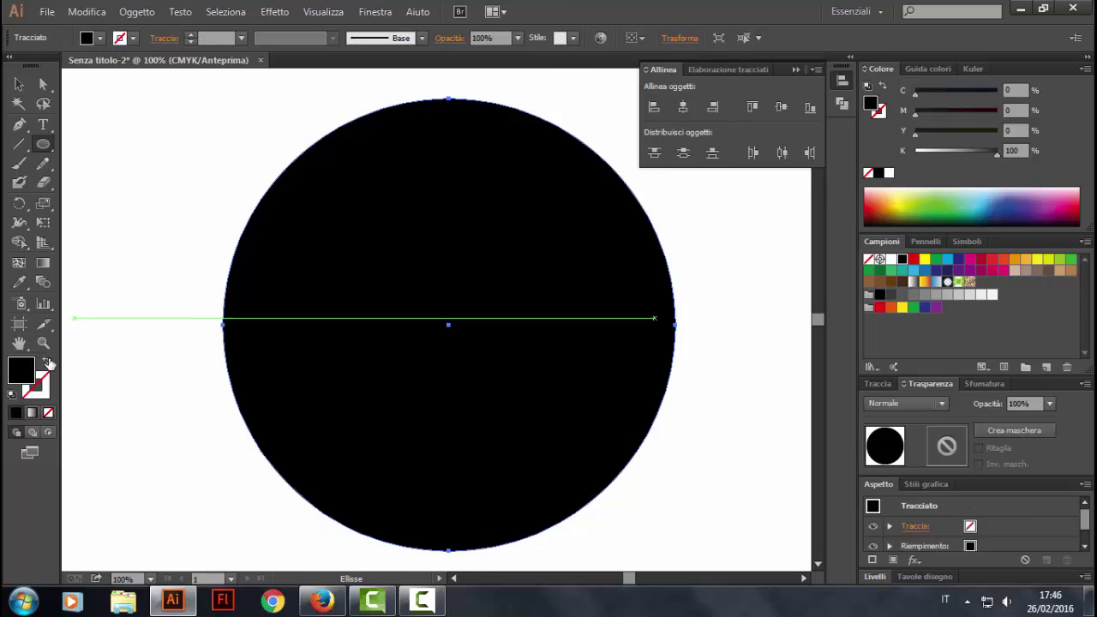
{"action": "left_click", "coordinate": [19, 84]}
{"action": "right_click", "coordinate": [325, 253]}
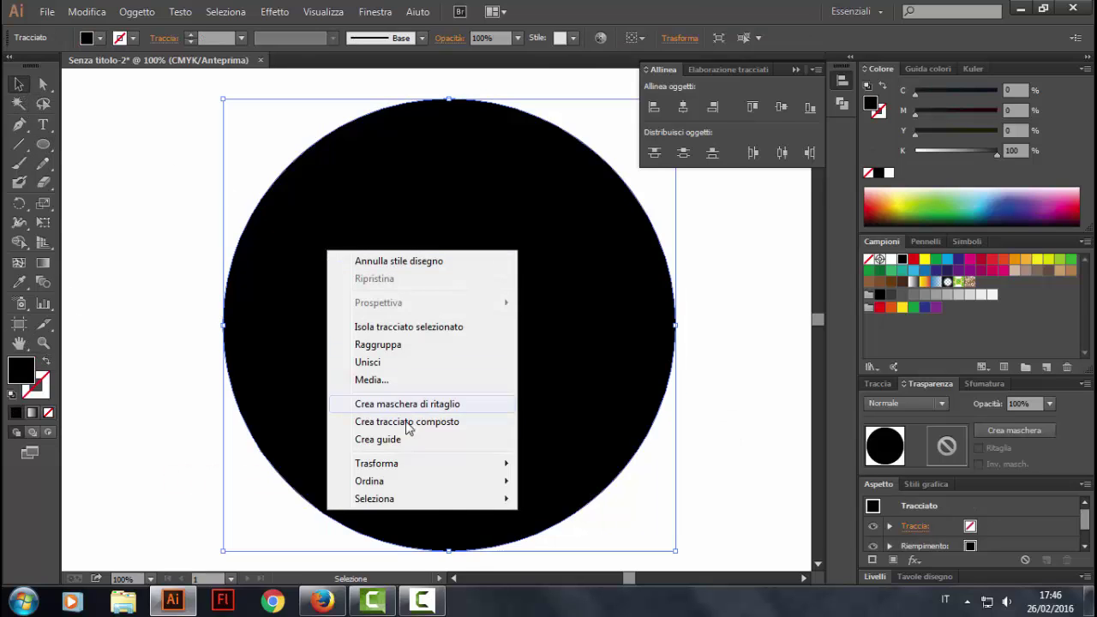
{"action": "left_click", "coordinate": [592, 535]}
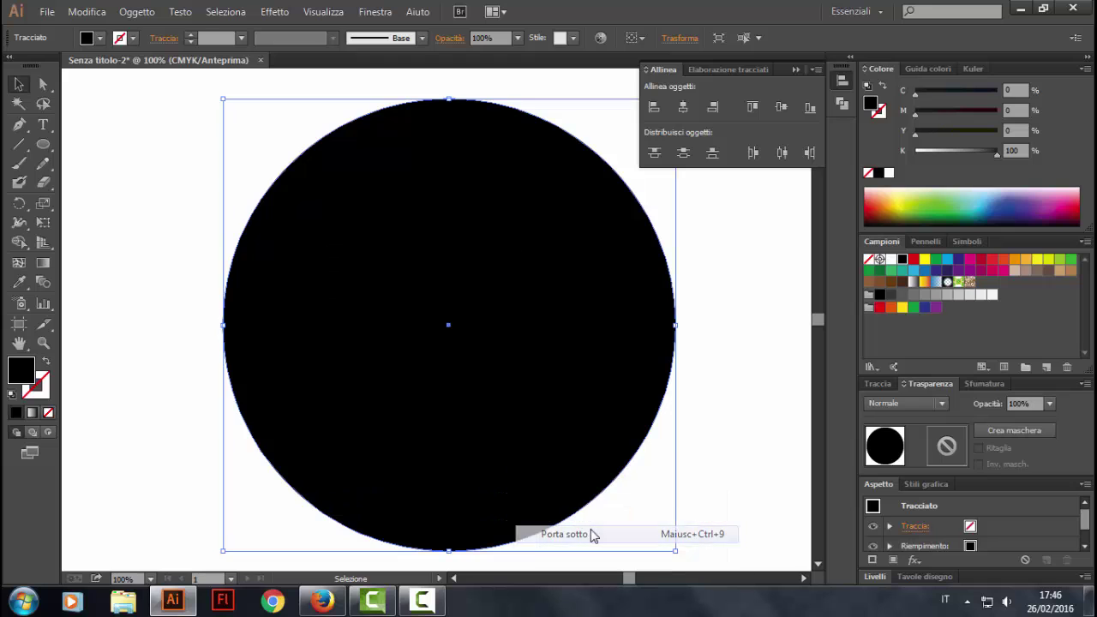
{"action": "left_click", "coordinate": [736, 495]}
Select the rosette ellipses without the black circle and set their stroke to white
{"action": "left_click_drag", "start_coordinate": [741, 534], "coordinate": [211, 148]}
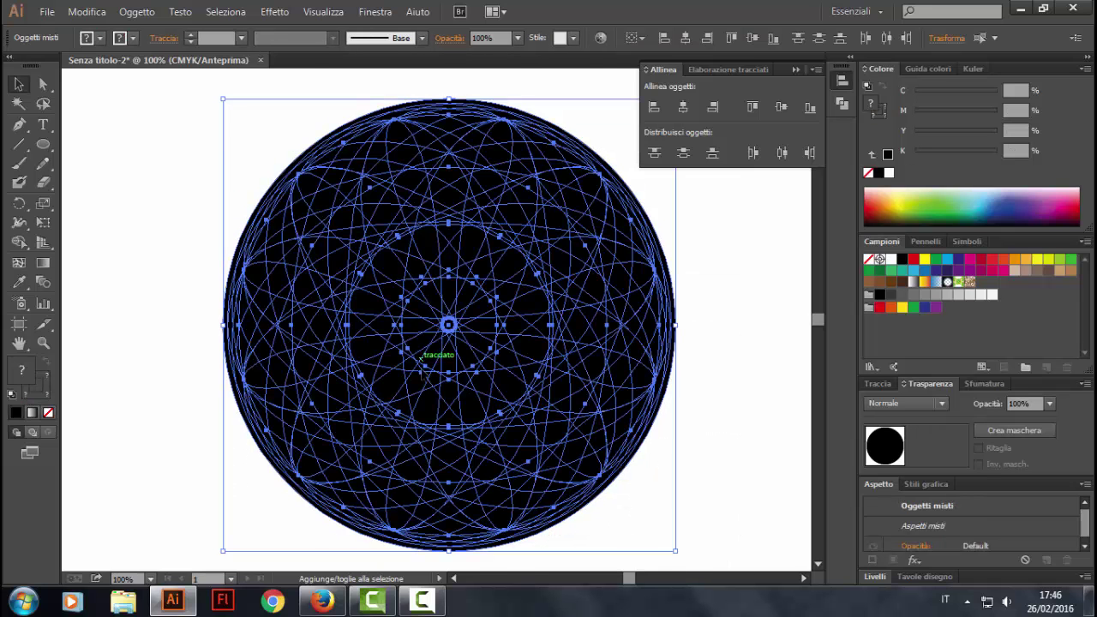
{"action": "left_click", "coordinate": [395, 389], "text": "shift"}
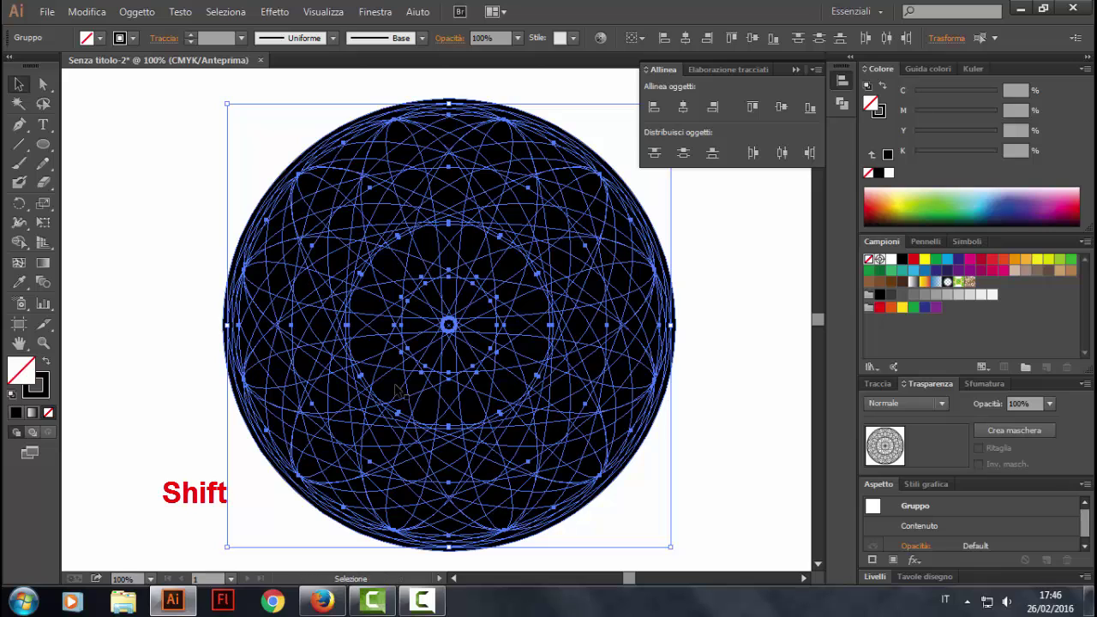
{"action": "left_click", "coordinate": [41, 390]}
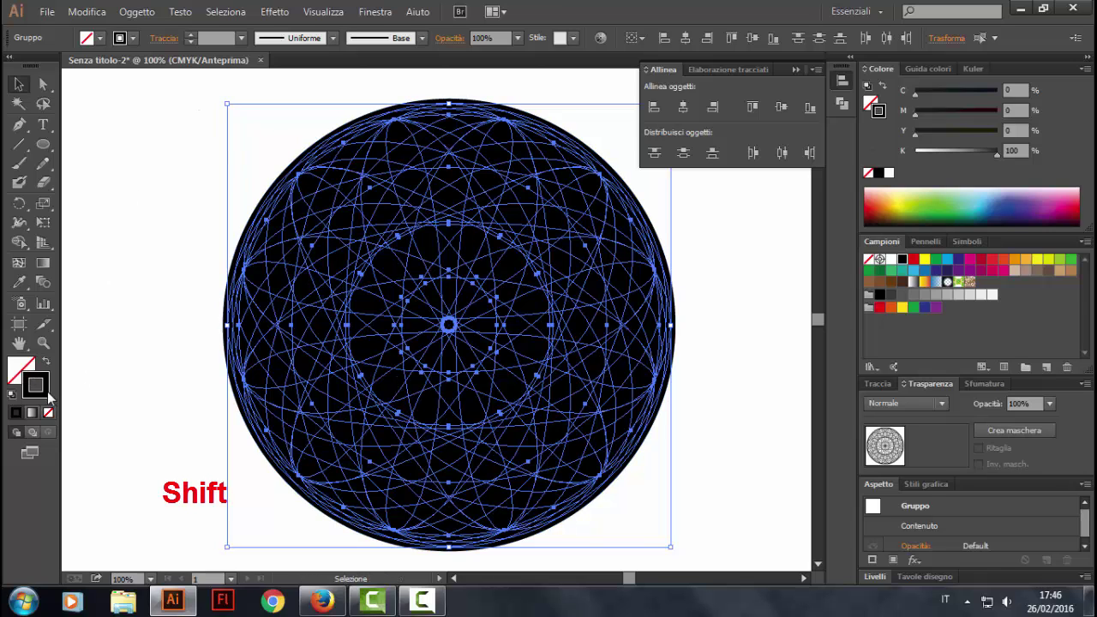
{"action": "left_click", "coordinate": [891, 260]}
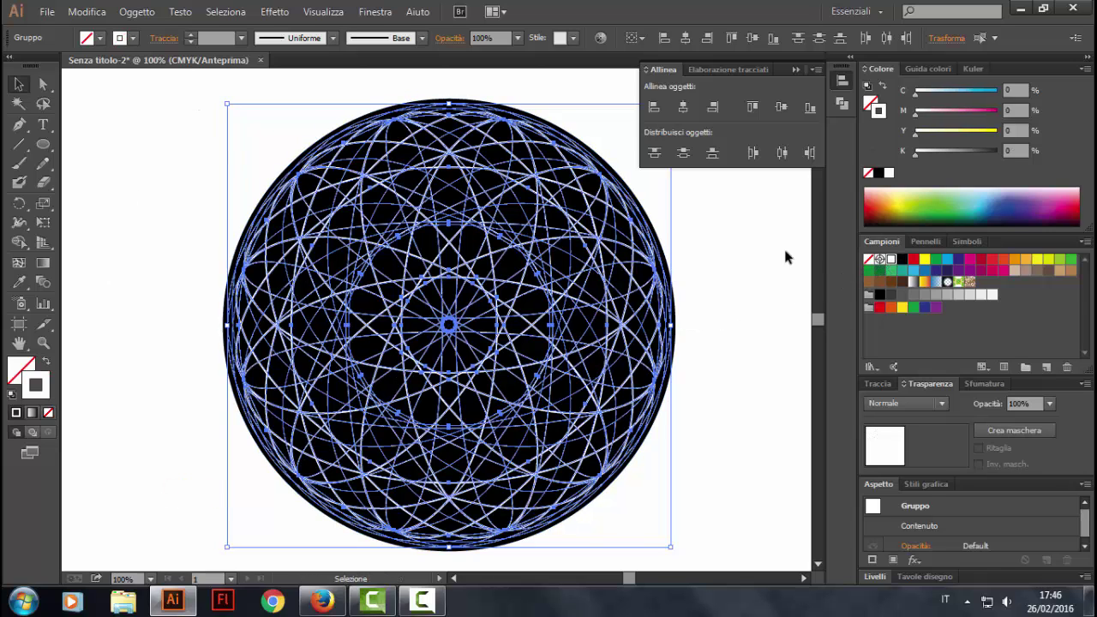
{"action": "left_click", "coordinate": [135, 130]}
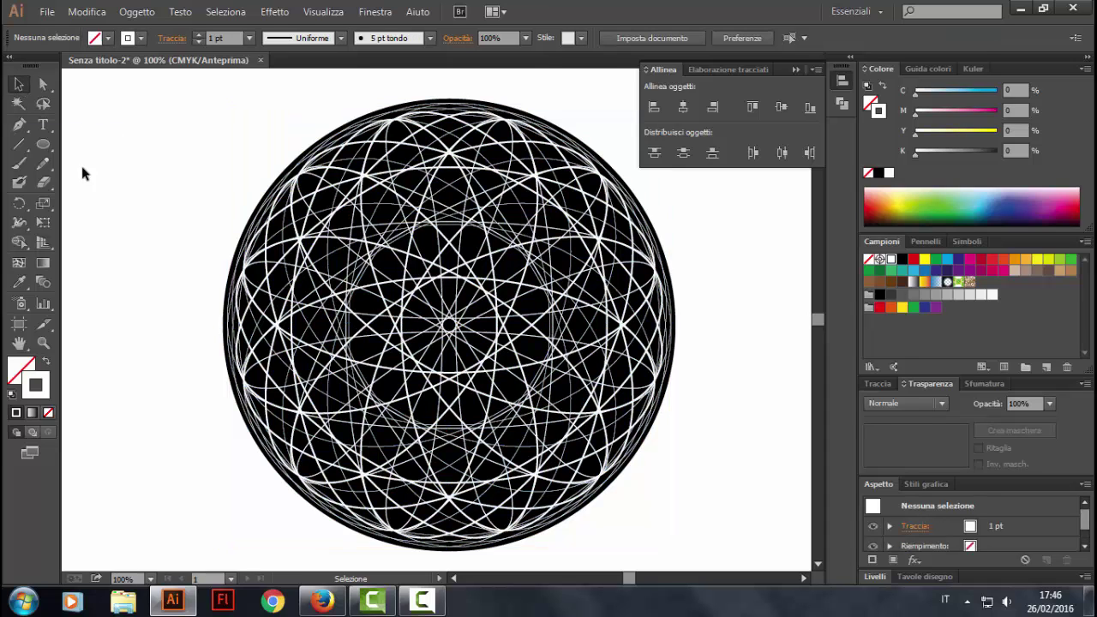
{"action": "left_click", "coordinate": [44, 146]}
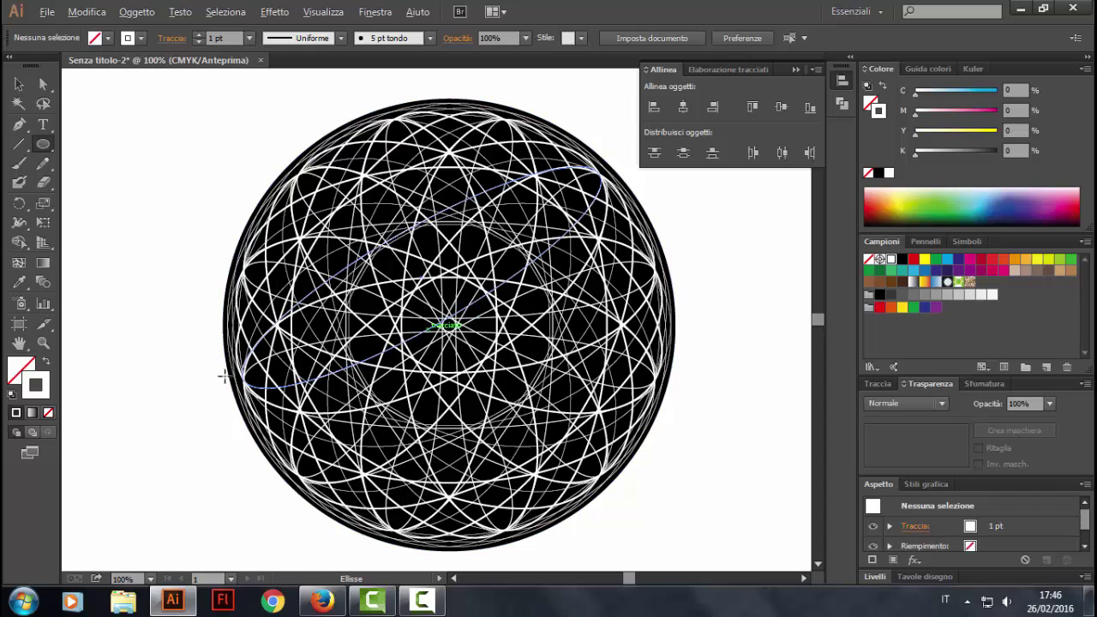
Draw a slightly larger black-stroked circle around the mandala with an 18 pt stroke
{"action": "left_click", "coordinate": [902, 260]}
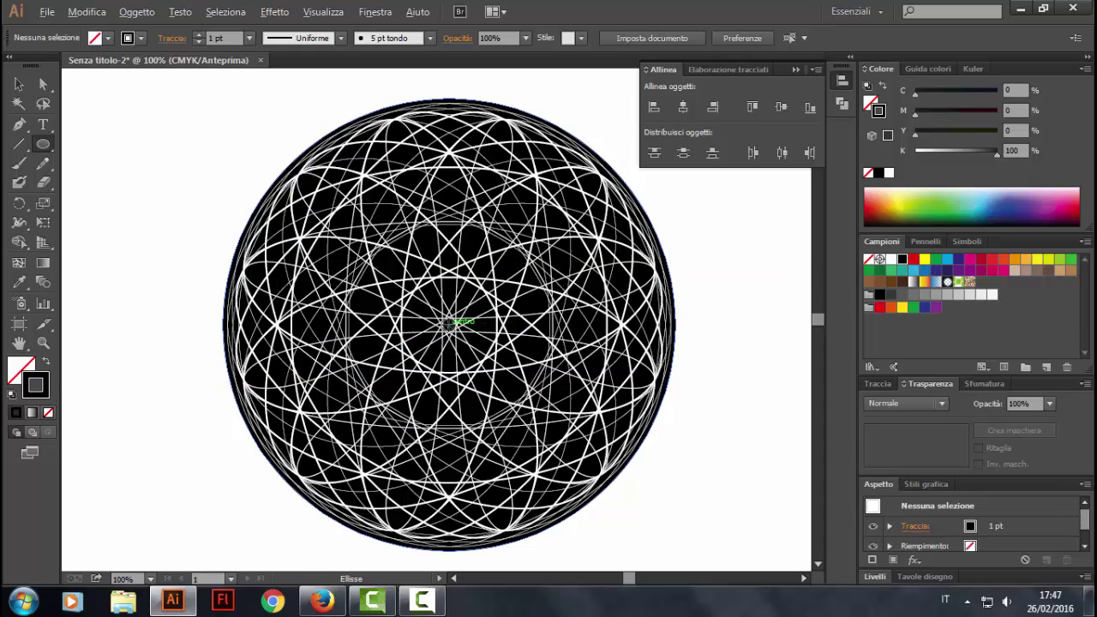
{"action": "mouse_move", "coordinate": [447, 324]}
{"action": "left_mouse_down"}
{"action": "mouse_move", "coordinate": [703, 318]}
{"action": "mouse_move", "coordinate": [688, 318]}
{"action": "left_mouse_up"}
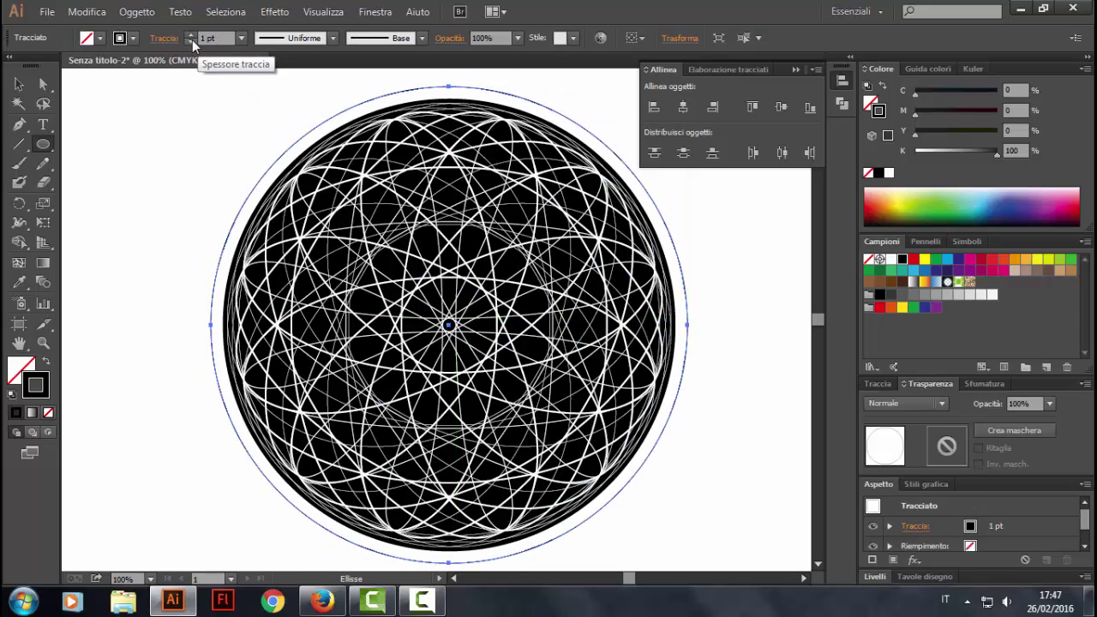
{"action": "left_click", "coordinate": [191, 34]}
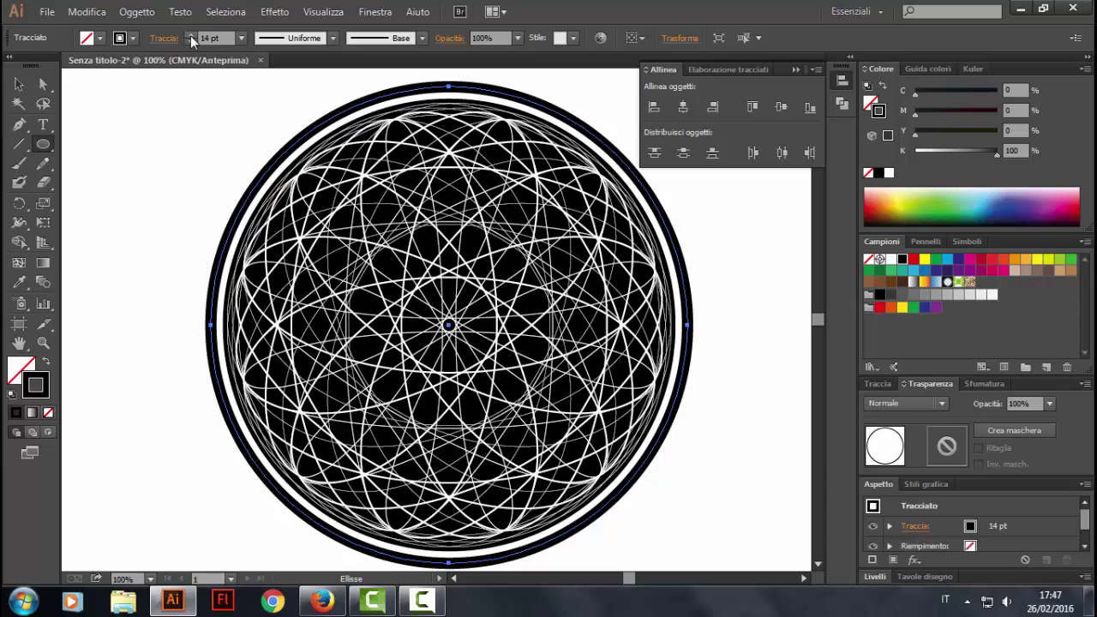
{"action": "left_click", "coordinate": [190, 35]}
{"action": "left_click", "coordinate": [190, 35]}
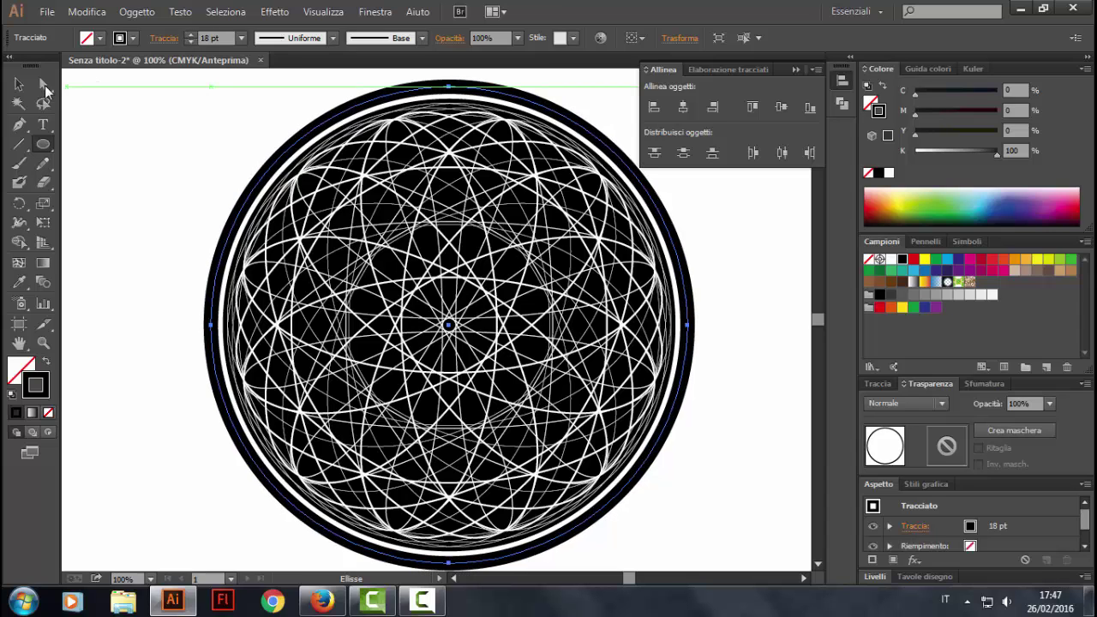
{"action": "left_click", "coordinate": [19, 84]}
{"action": "left_click", "coordinate": [154, 152]}
{"action": "key", "text": "ctrl+minus"}
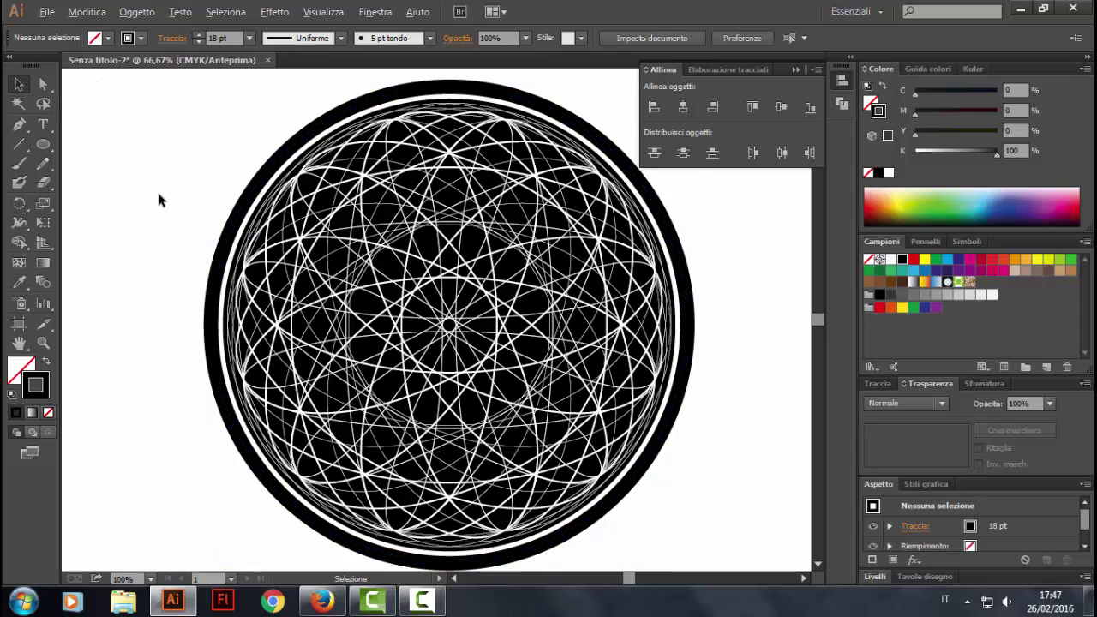
{"action": "key", "text": "ctrl+minus"}
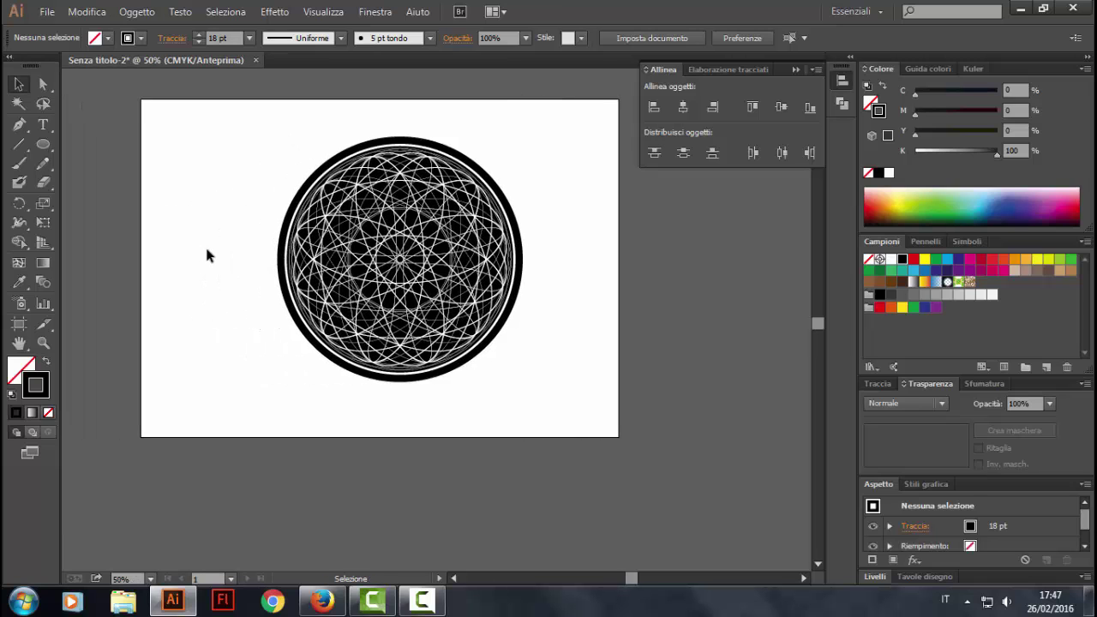
Group all mandala parts and scale them up from the centre to nearly the artboard's full height
{"action": "left_click_drag", "start_coordinate": [253, 187], "coordinate": [520, 410]}
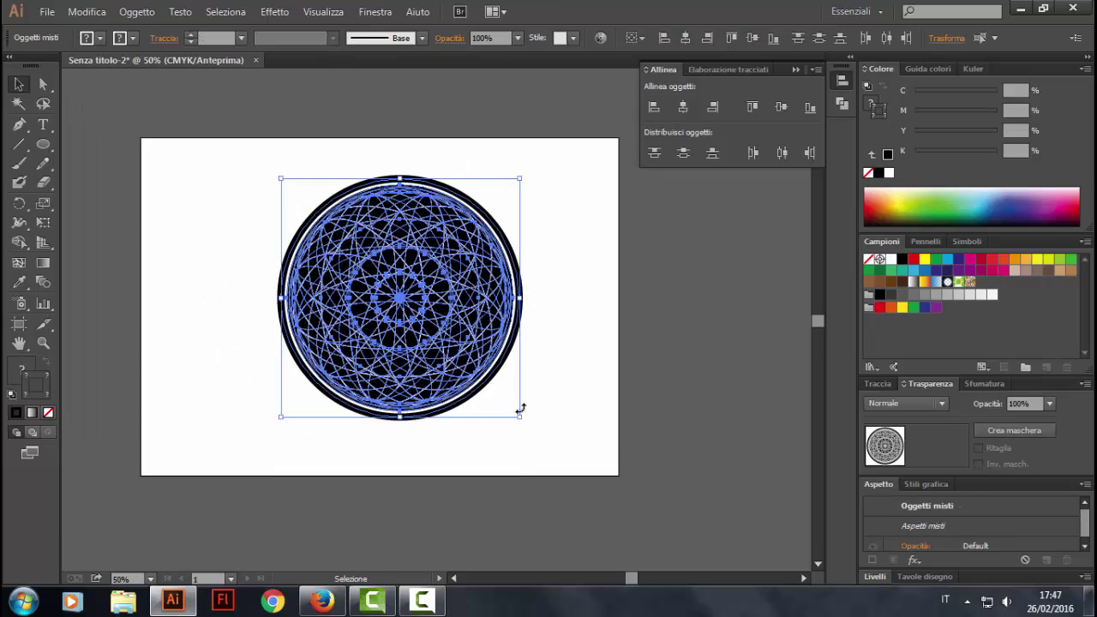
{"action": "left_click", "coordinate": [155, 17]}
{"action": "left_click", "coordinate": [176, 73]}
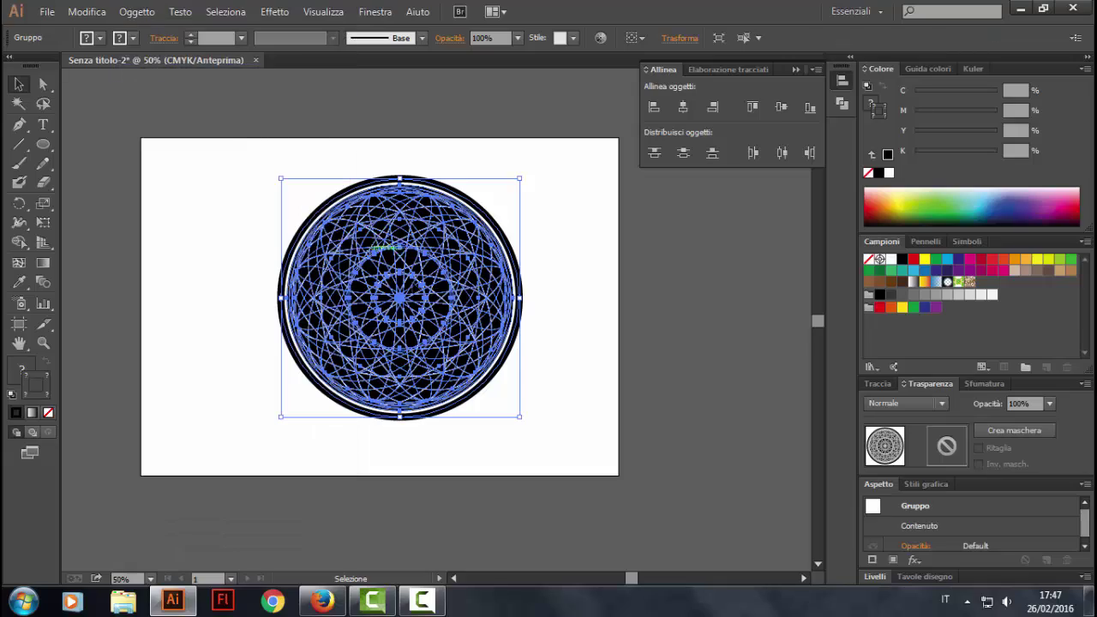
{"action": "left_click_drag", "start_coordinate": [522, 417], "coordinate": [573, 447]}
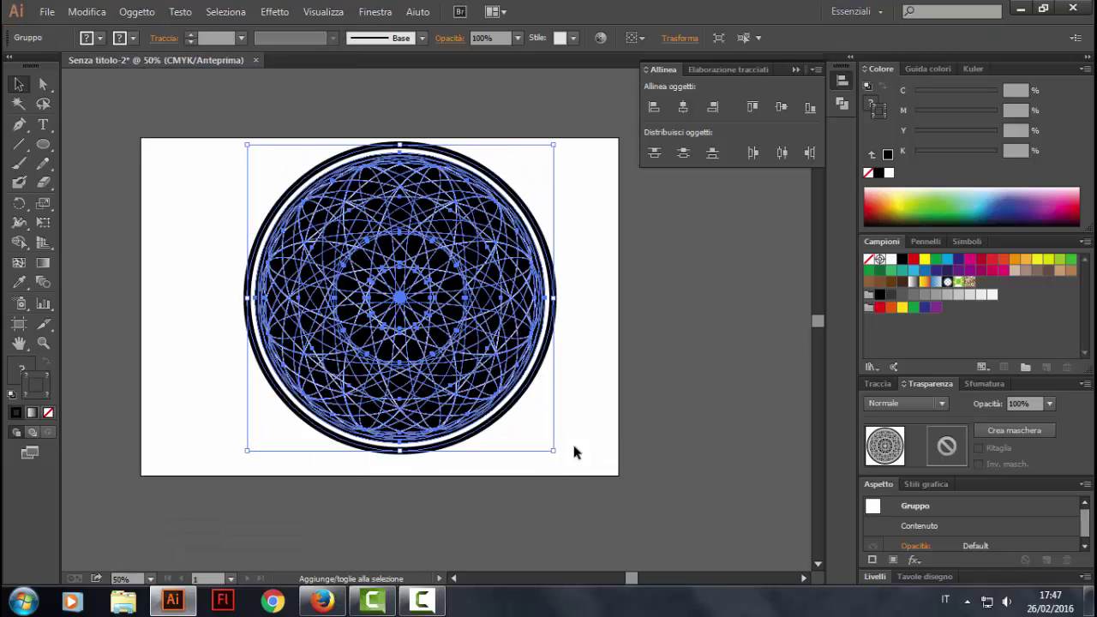
{"action": "left_click", "coordinate": [606, 367]}
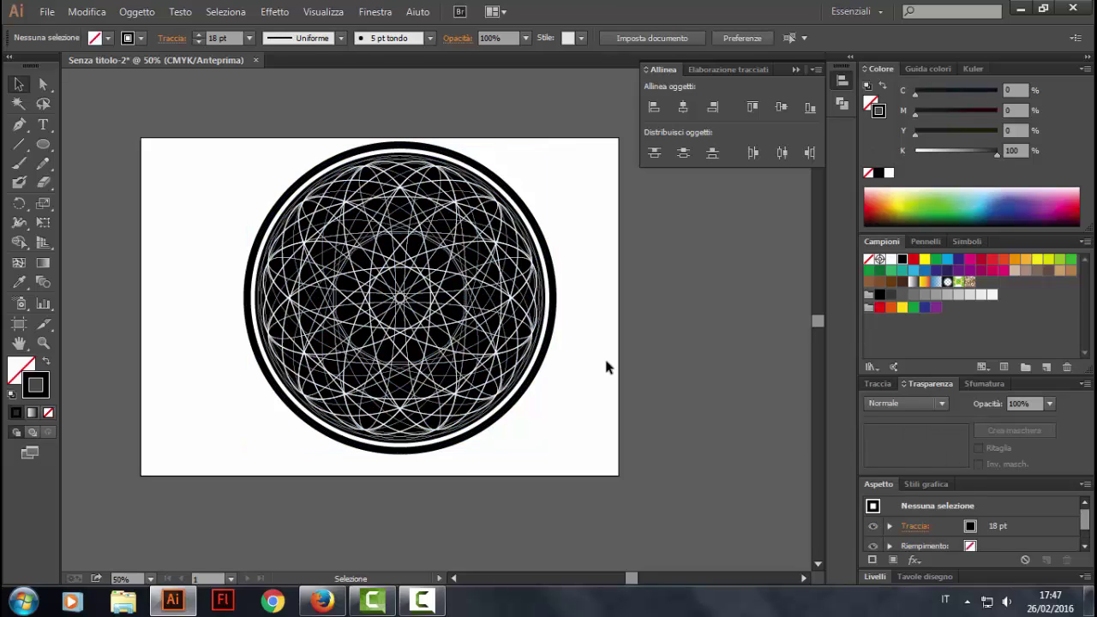